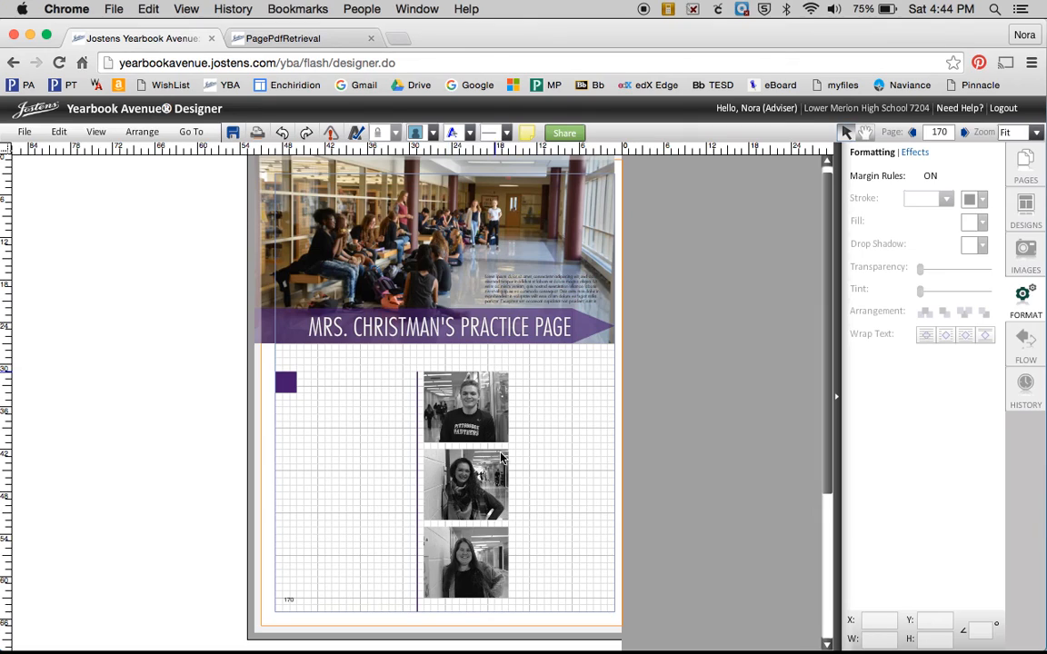
# Duplicate the small text block on the hallway photo and place the copy over the top portrait's edge at Y 31p0.
pyautogui.click(531, 298)
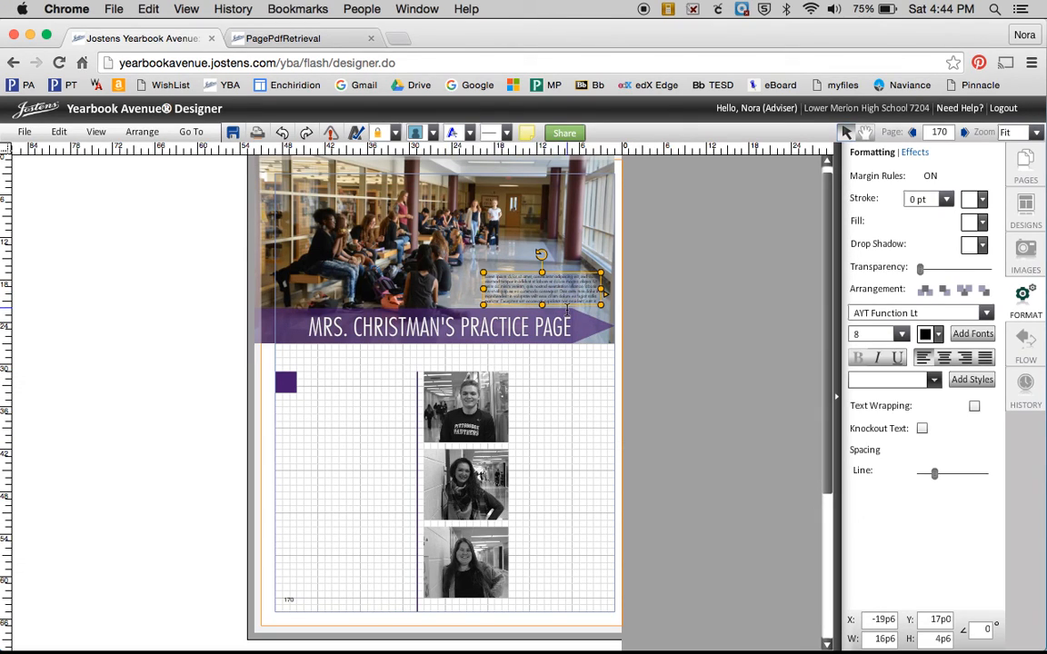
pyautogui.press('super+v')
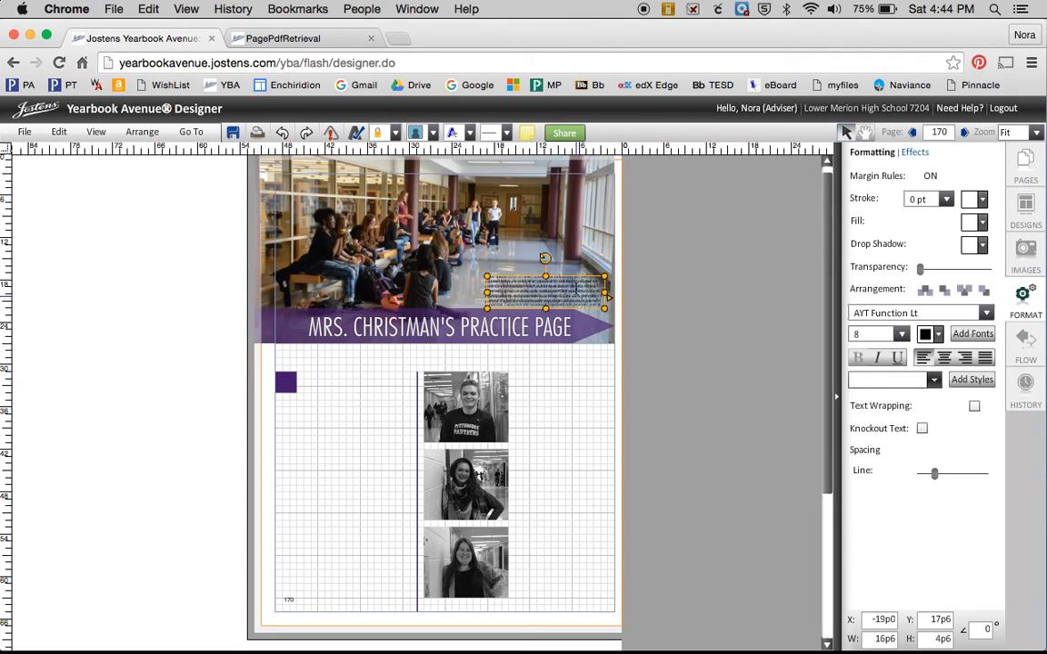
pyautogui.moveTo(572, 279); pyautogui.dragTo(573, 379)
# Narrow the copied text box from its inner side to 12p6 wide so it starts just beside the top portrait.
pyautogui.click(1036, 135)
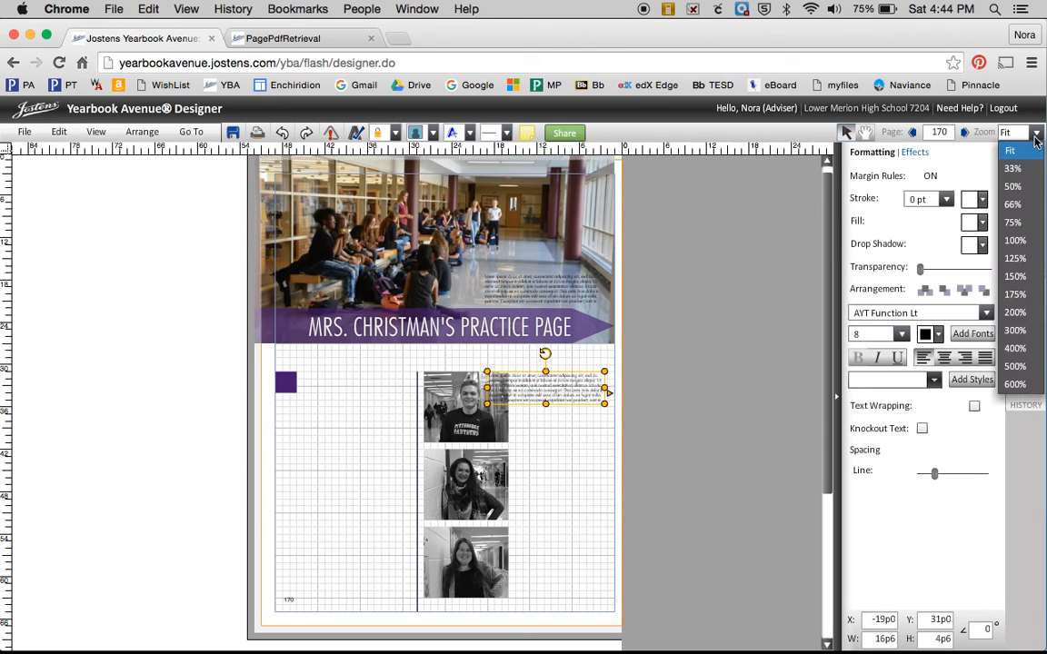
pyautogui.click(1015, 312)
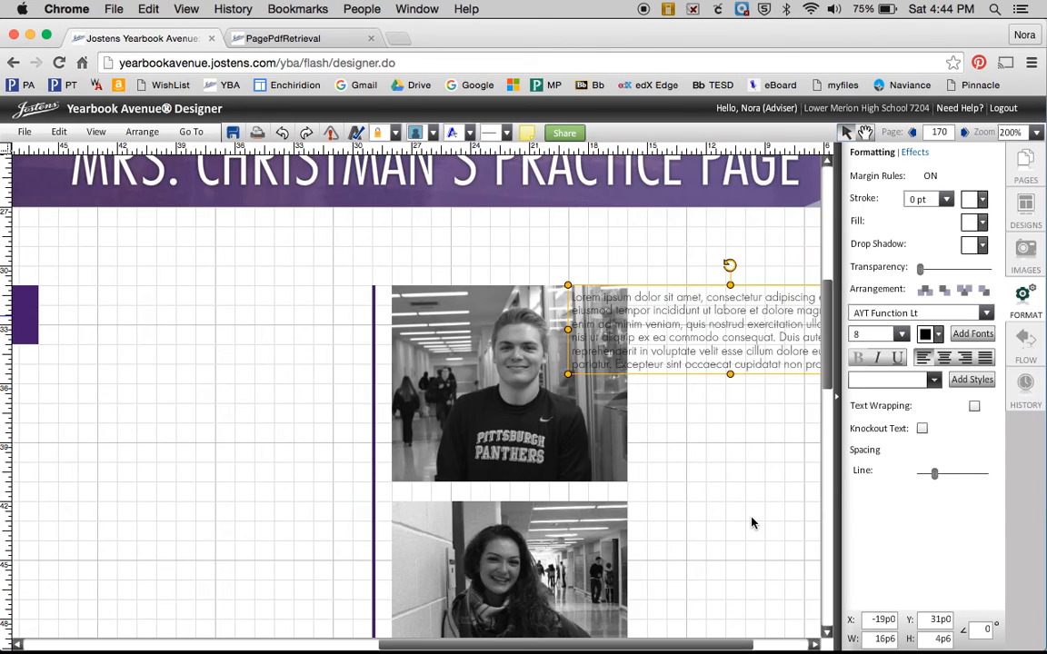
pyautogui.moveTo(636, 646); pyautogui.dragTo(714, 647)
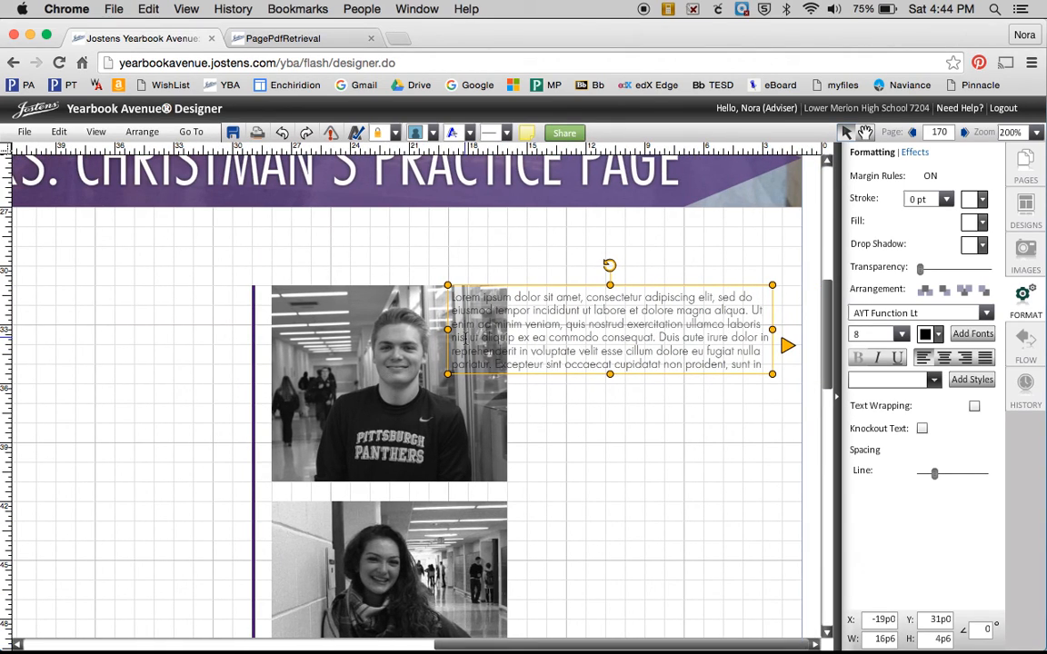
pyautogui.moveTo(446, 330); pyautogui.dragTo(526, 351)
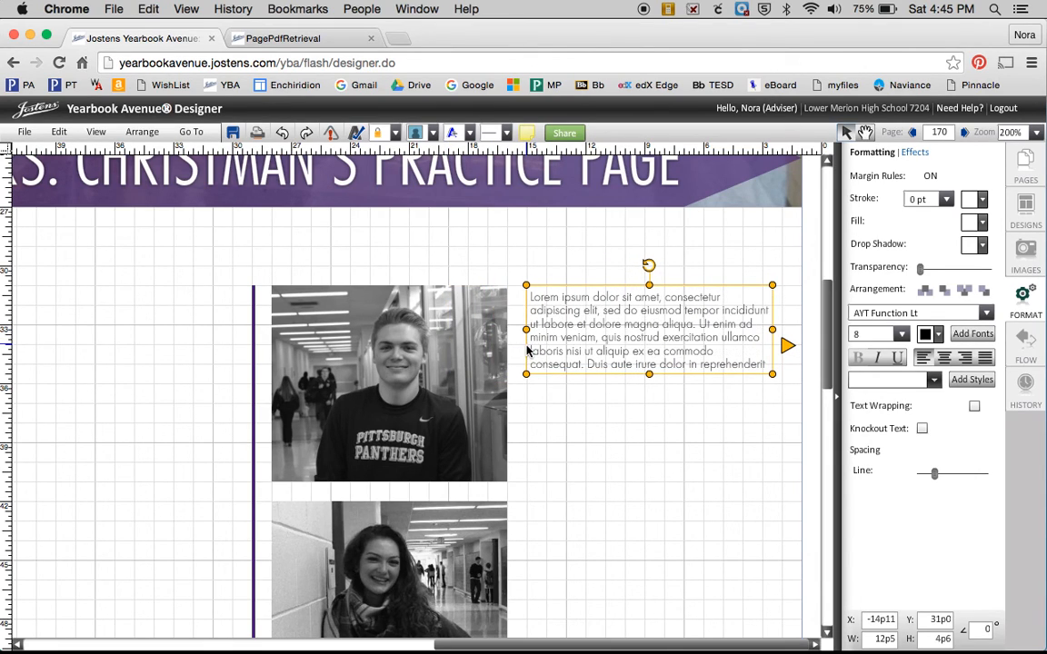
pyautogui.click(604, 434)
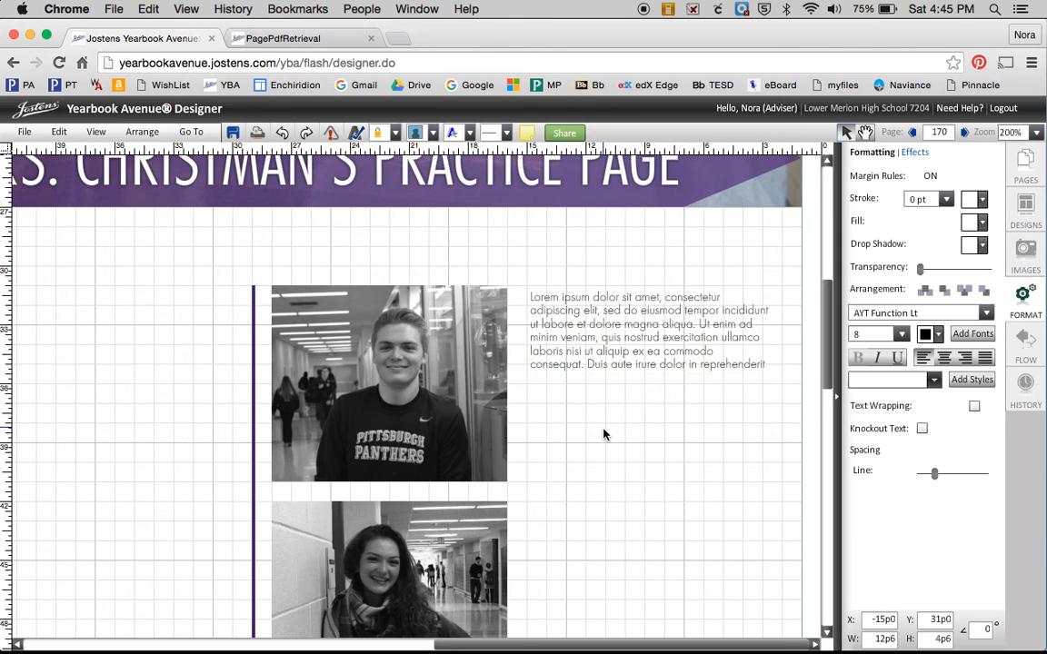
# Replace the placeholder text with the quote "When the weather's nice, I hang out with my friends in the courtyard.".
pyautogui.click(649, 350)
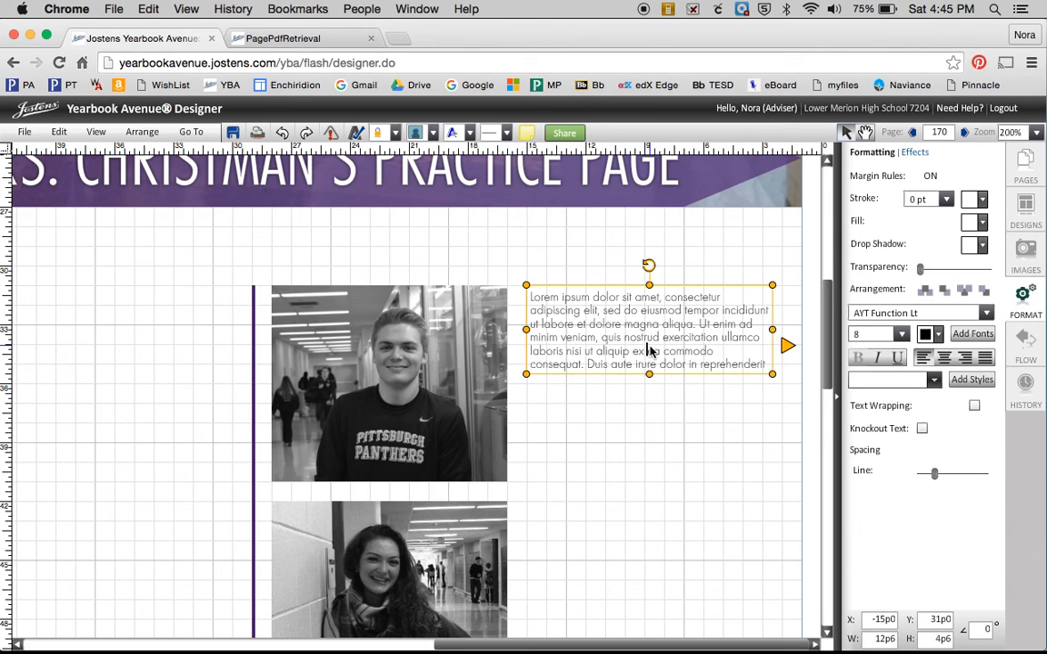
pyautogui.doubleClick(642, 324)
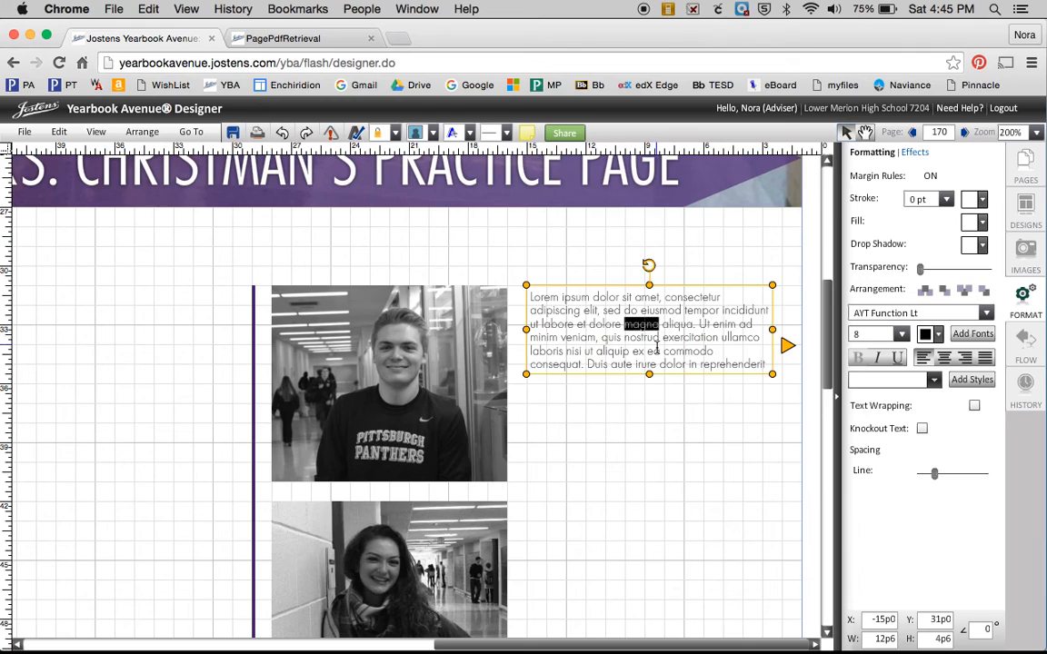
pyautogui.click(662, 350)
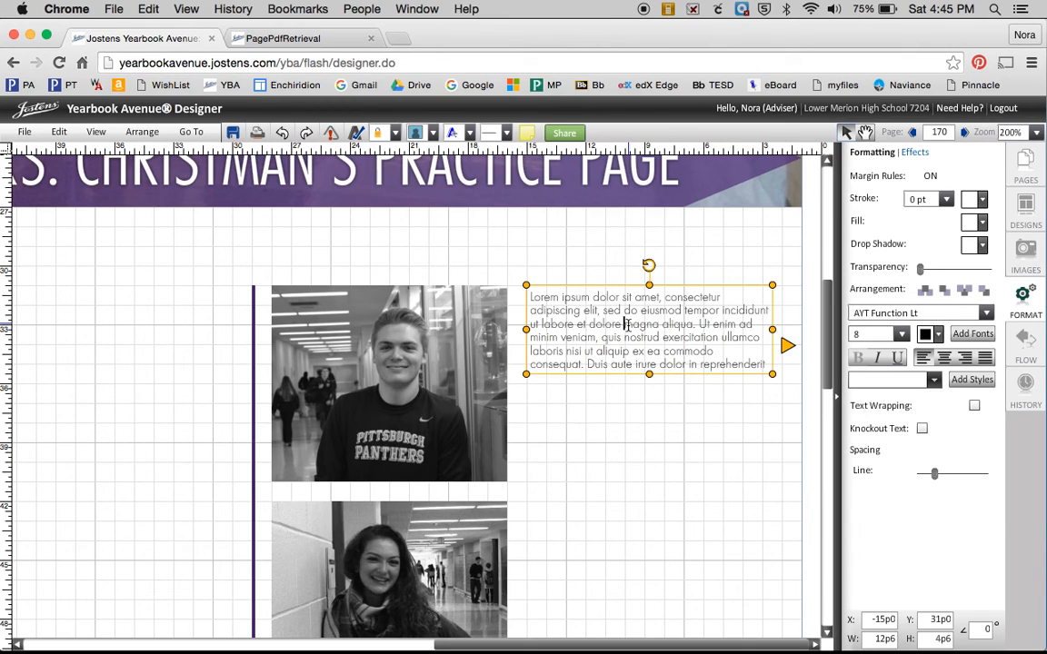
pyautogui.tripleClick(625, 324)
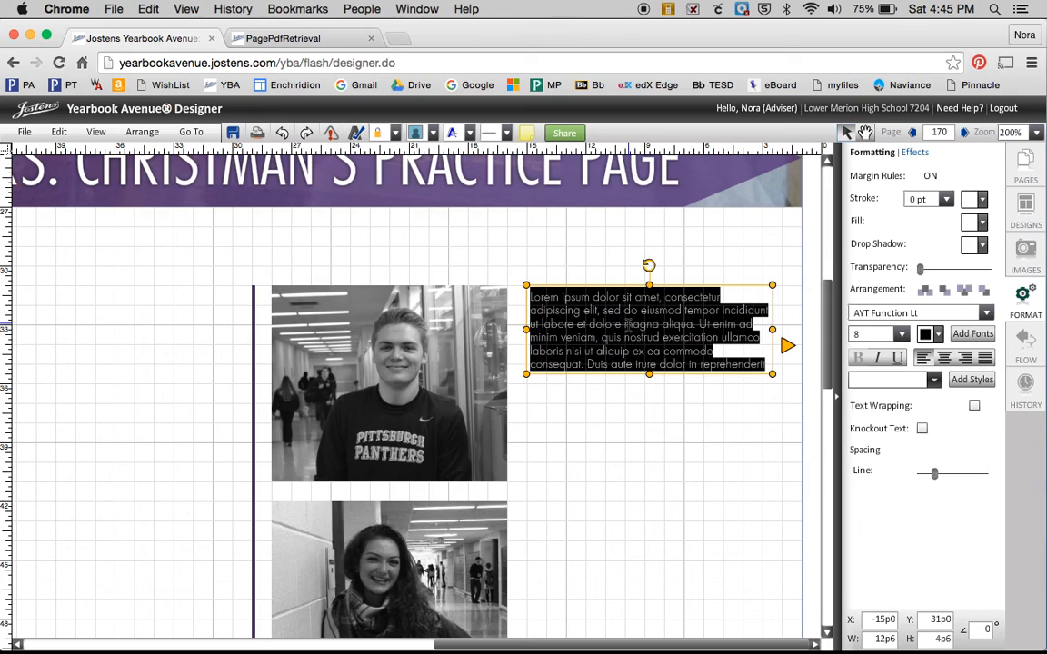
pyautogui.press('BackSpace')
pyautogui.write('"W')
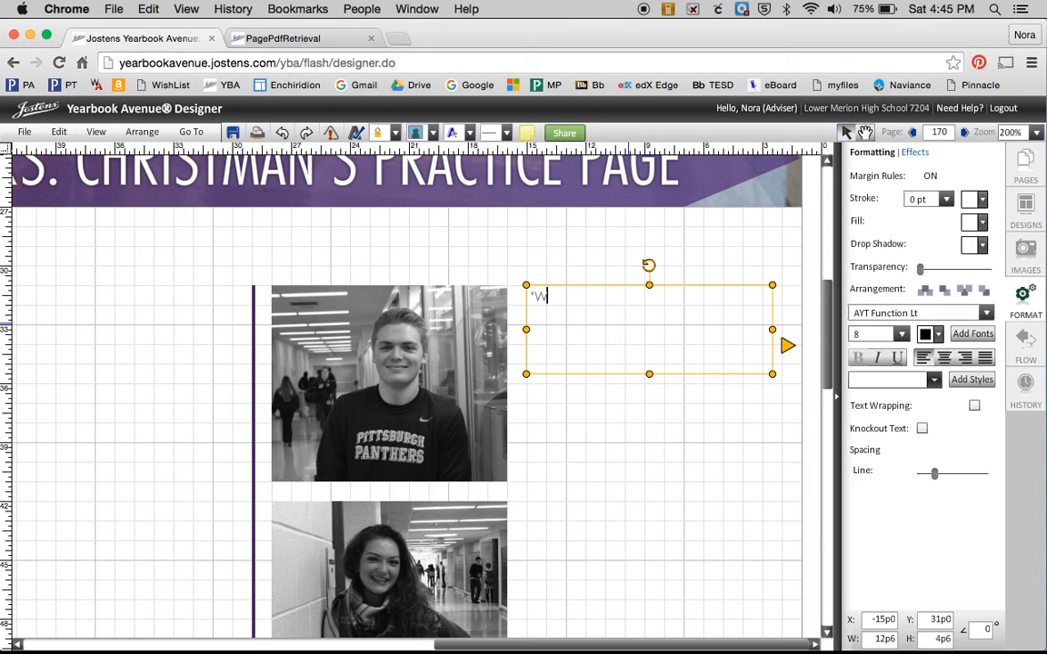
pyautogui.write("hen the weather's")
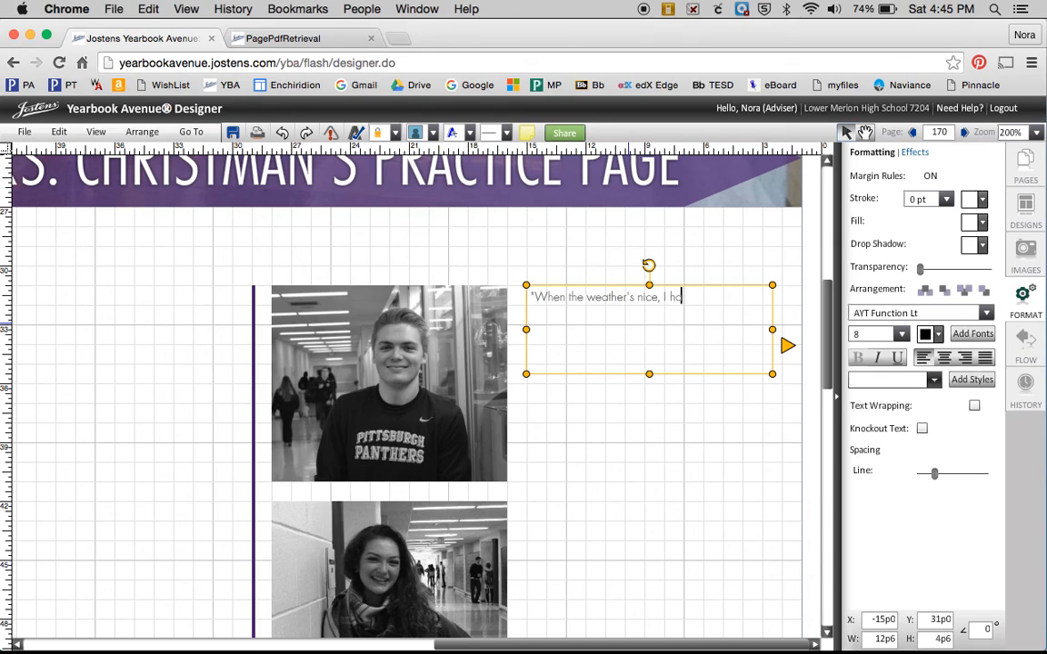
pyautogui.write('nice, I hang out with my friends in the courtye')
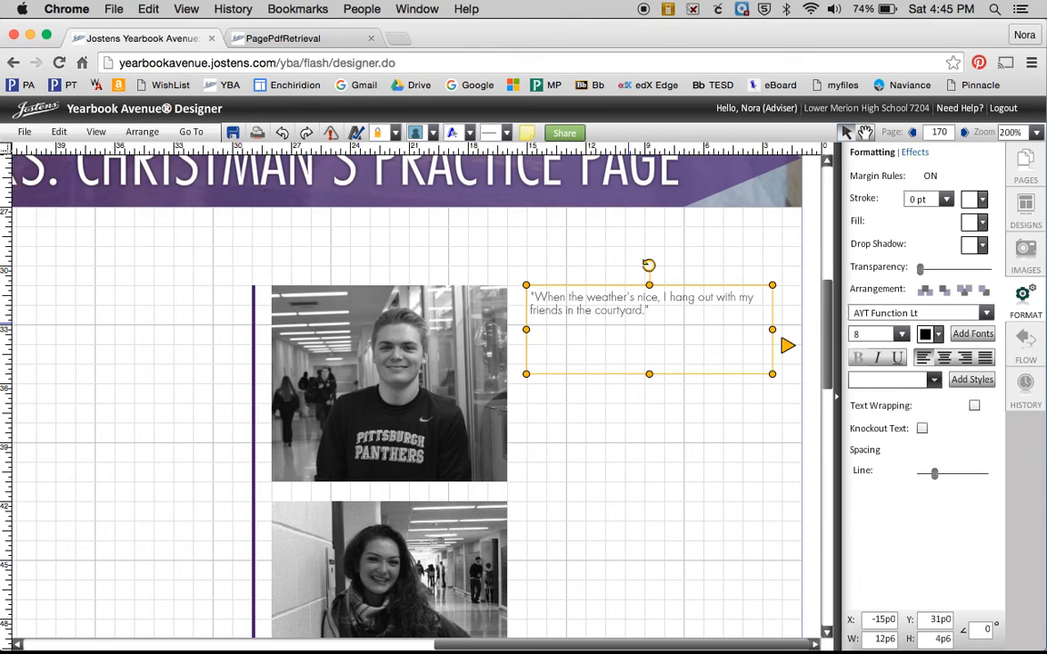
# Set the quote's font size to 12.
pyautogui.click(660, 453)
pyautogui.click(647, 326)
pyautogui.click(902, 336)
pyautogui.click(868, 400)
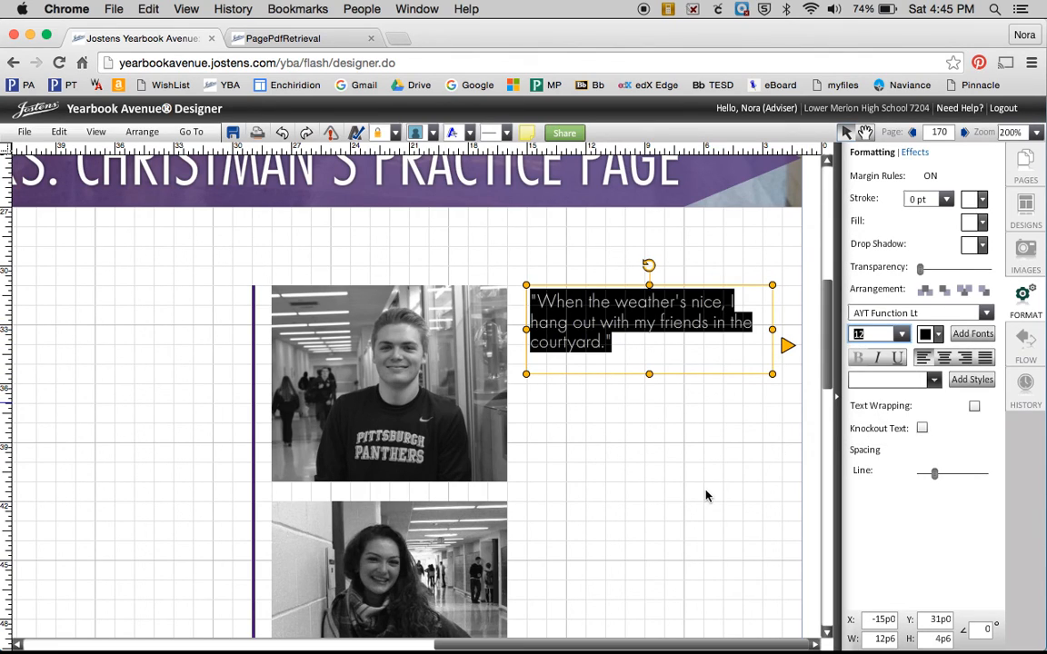
pyautogui.click(685, 474)
# Increase the quote's line spacing slightly.
pyautogui.click(564, 295)
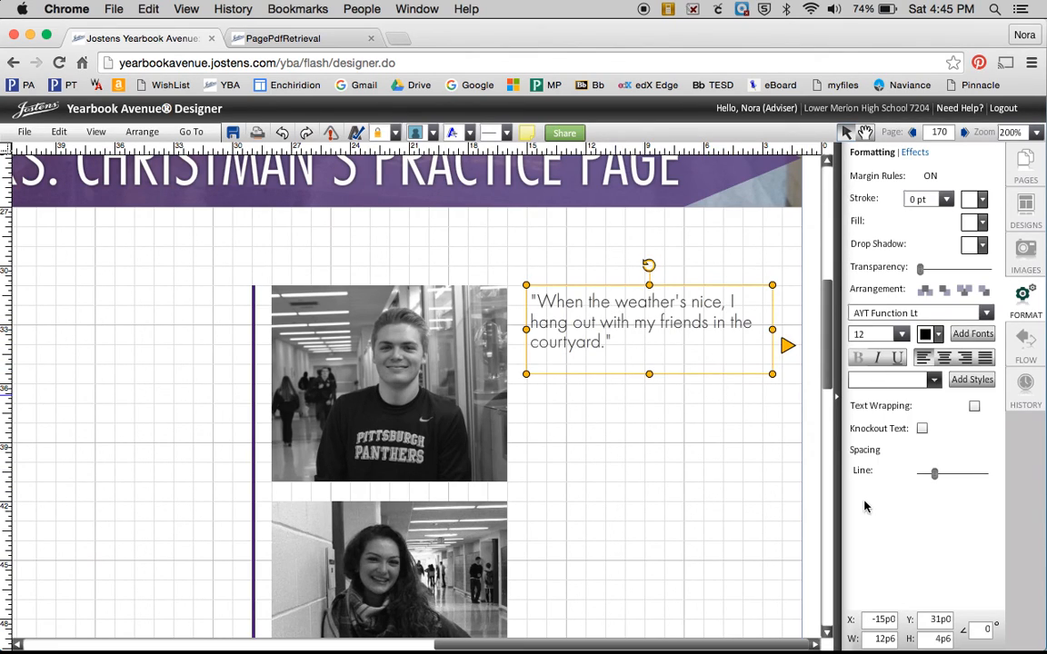
pyautogui.scroll(5, 829, 303)
pyautogui.scroll(-5, 829, 302)
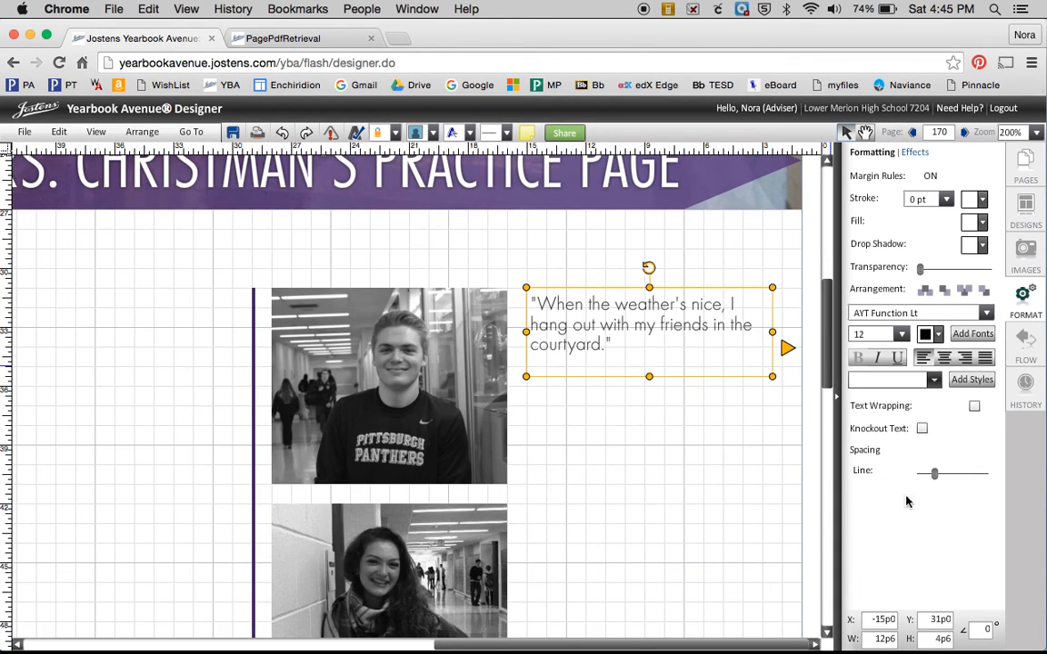
pyautogui.moveTo(937, 479)
pyautogui.moveTo(942, 475); pyautogui.dragTo(945, 474)
pyautogui.click(689, 482)
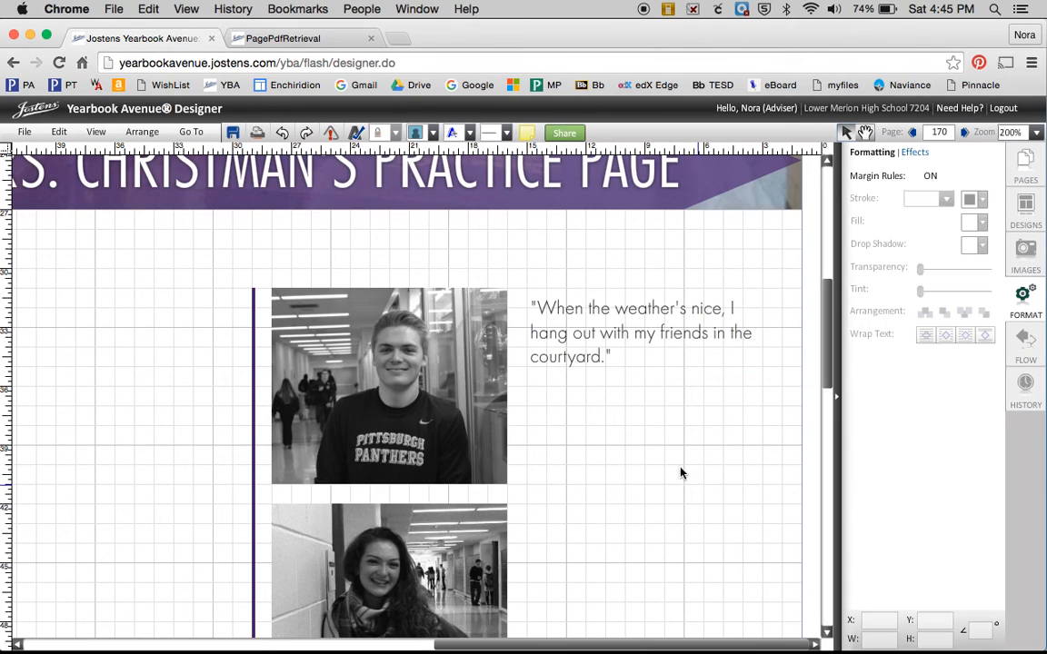
# Format the words "in the courtyard" in AYT Function Md and colour them IN Electric Purple.
pyautogui.click(618, 334)
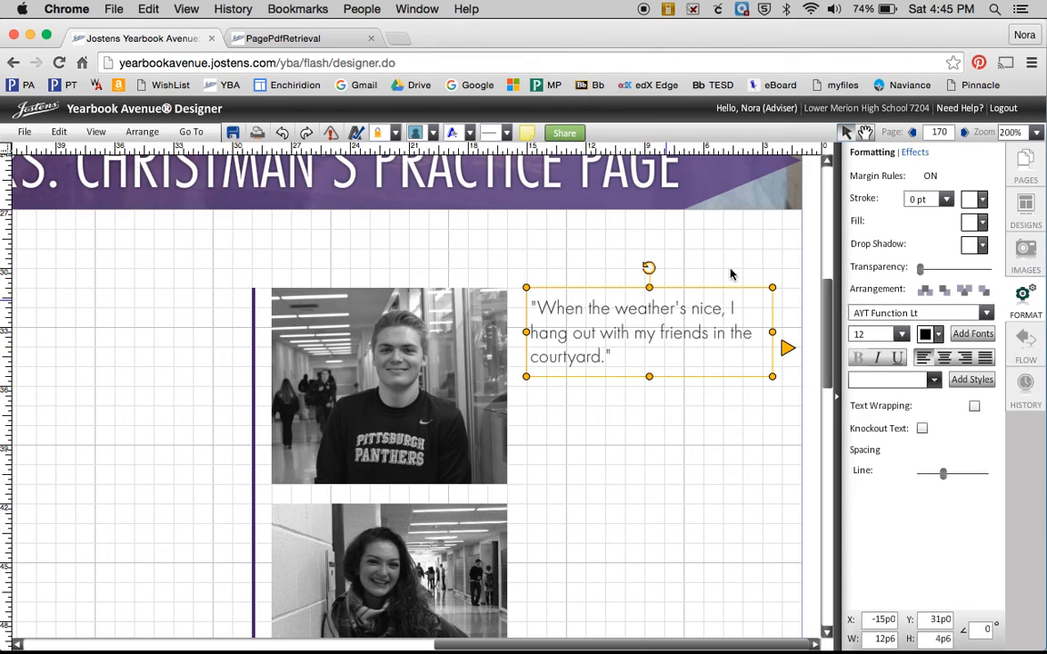
pyautogui.moveTo(713, 333); pyautogui.dragTo(601, 368)
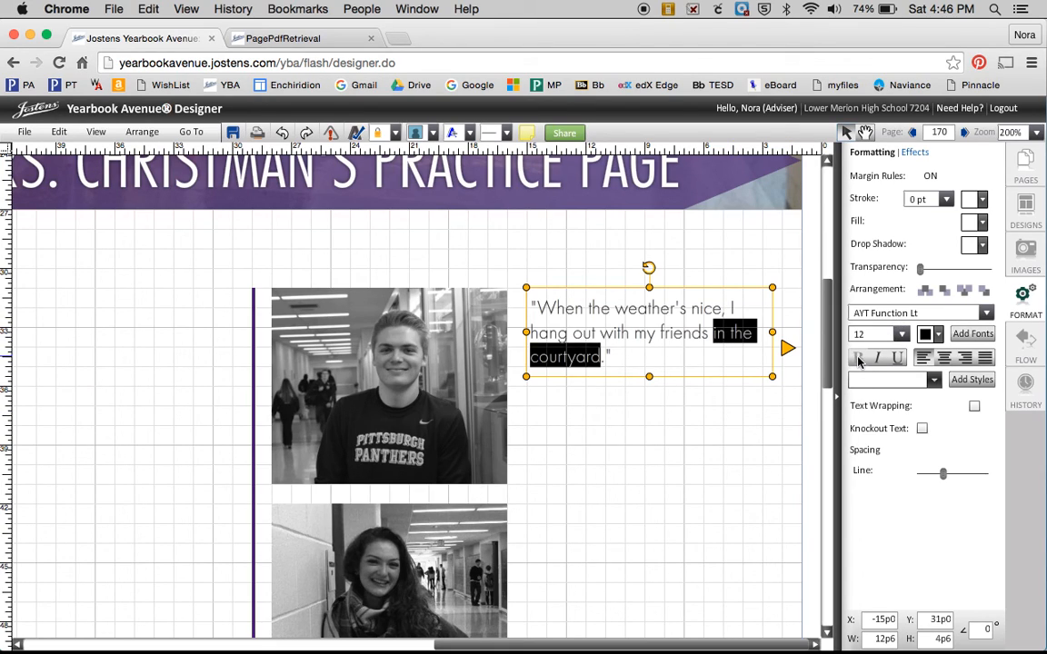
pyautogui.click(986, 315)
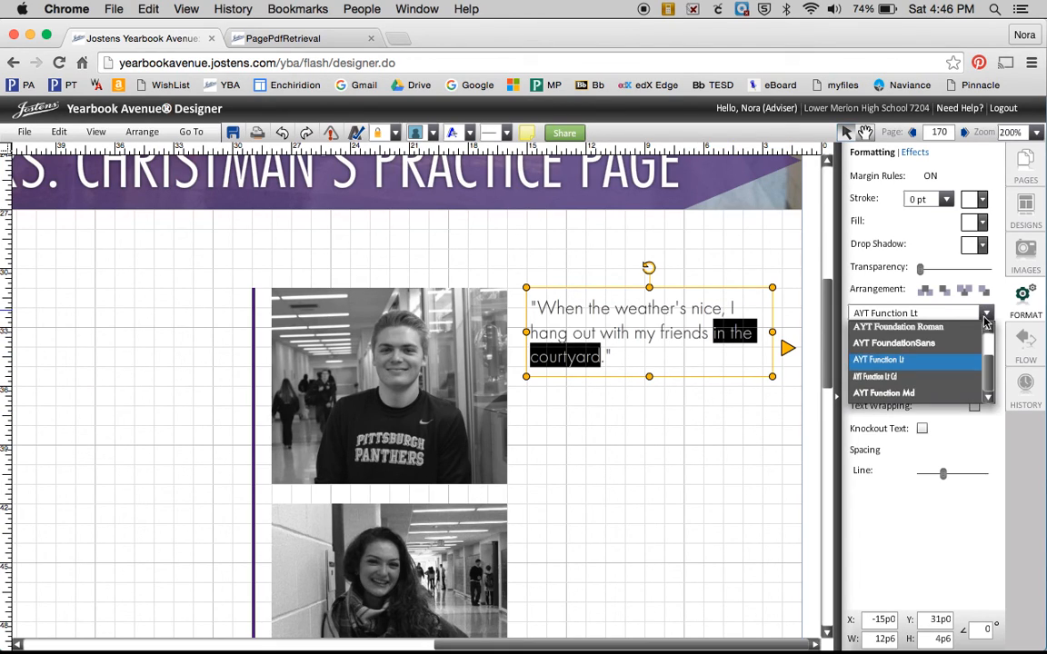
pyautogui.click(963, 394)
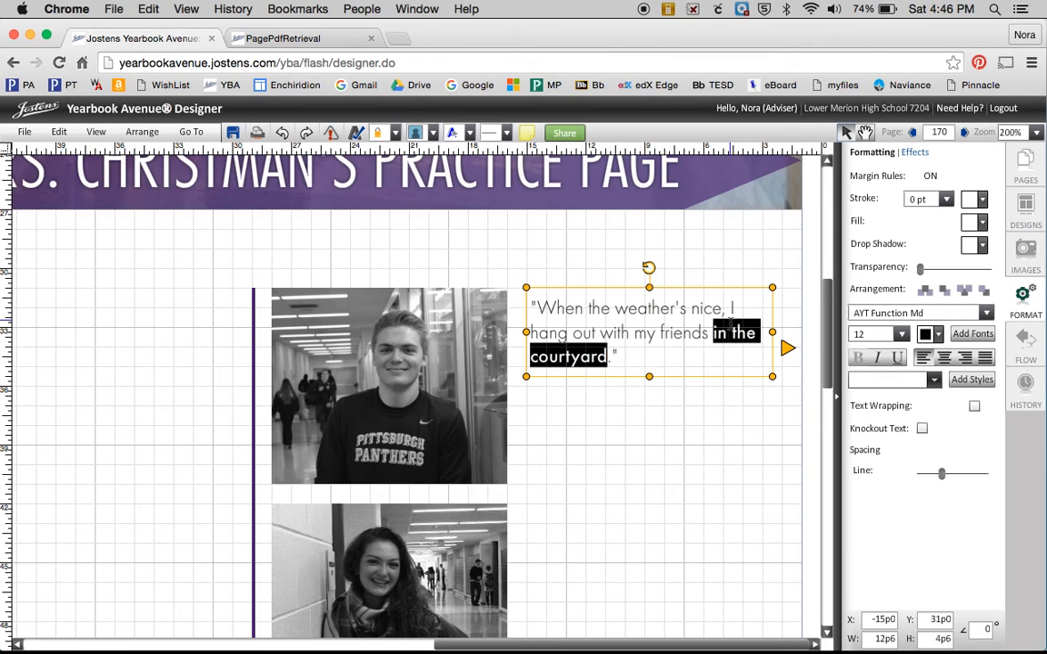
pyautogui.click(936, 334)
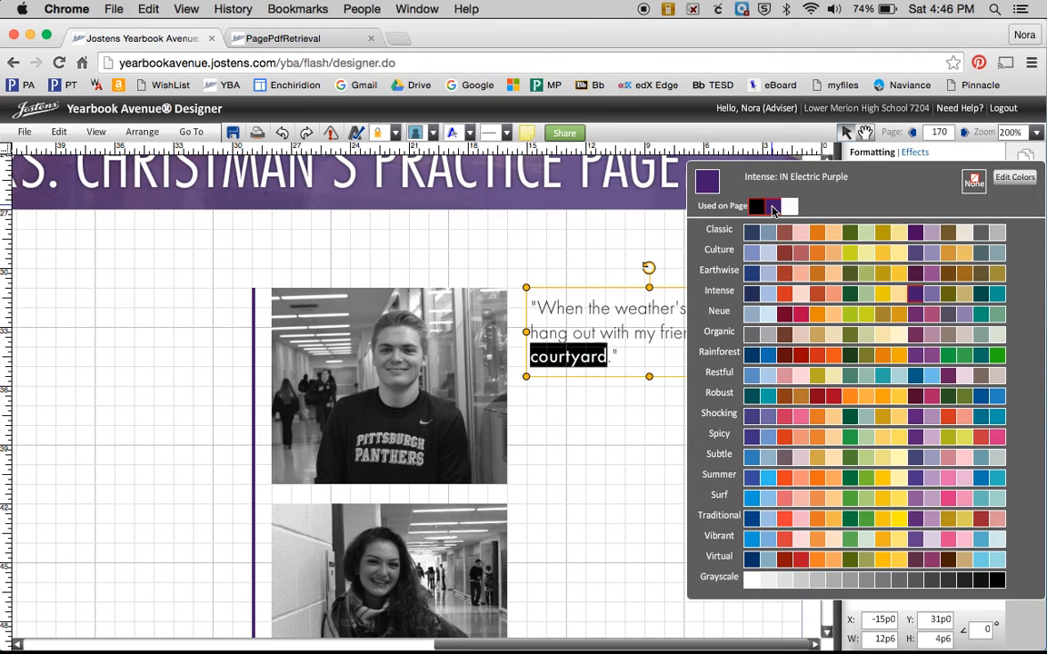
pyautogui.click(773, 210)
pyautogui.click(623, 473)
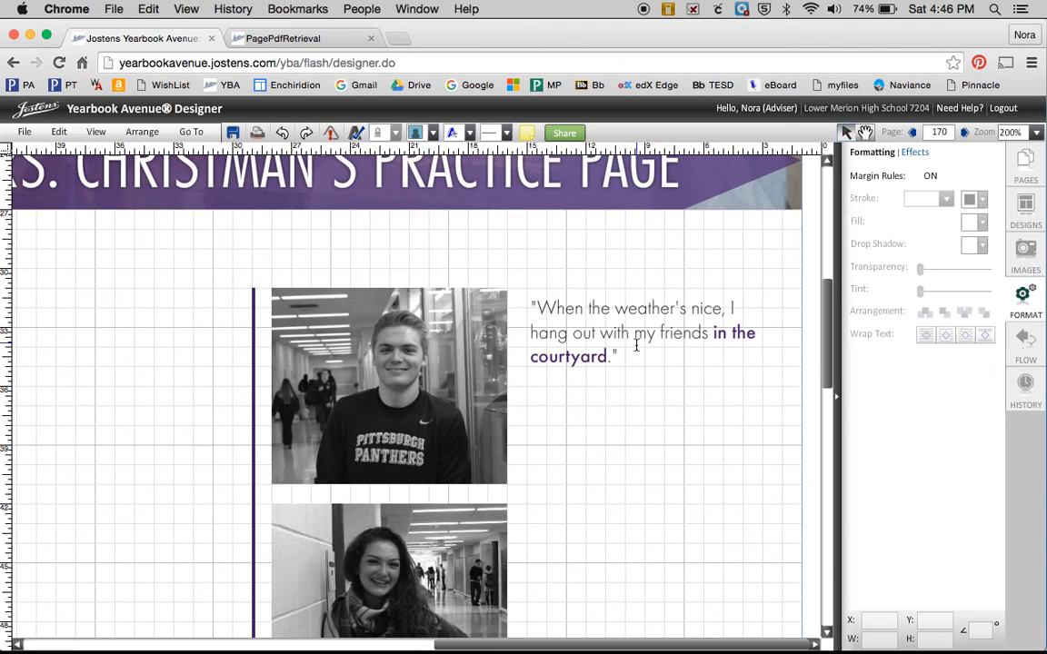
# Duplicate the quote box and place the copy directly below the original, aligned at X -15p0, Y 35p0.
pyautogui.click(606, 337)
pyautogui.click(600, 459)
pyautogui.click(661, 335)
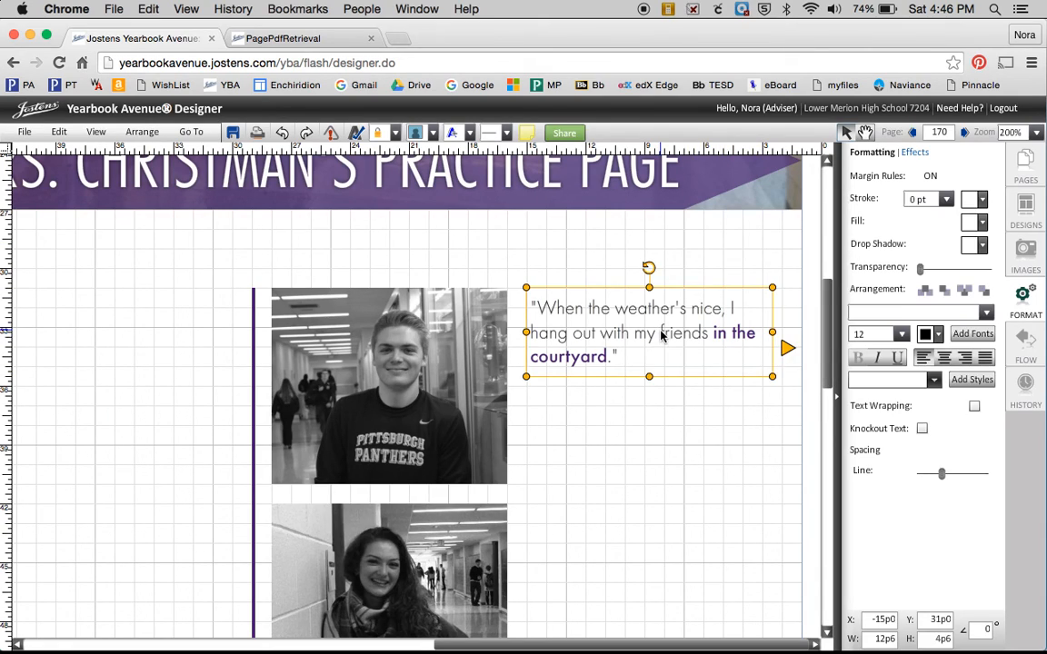
pyautogui.press('super+v')
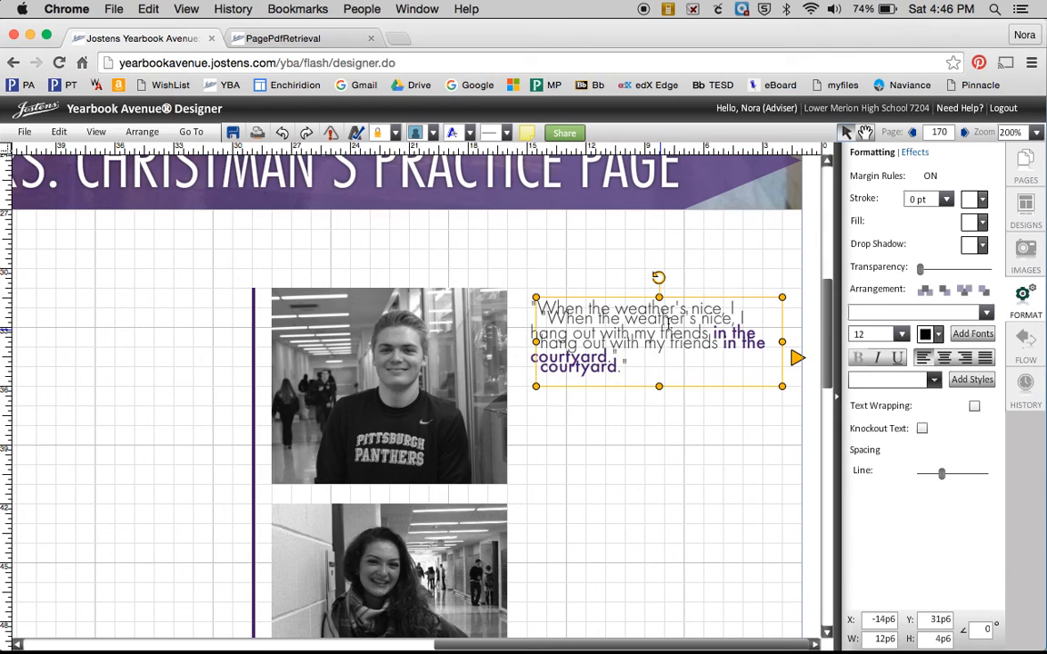
pyautogui.moveTo(678, 298); pyautogui.dragTo(668, 369)
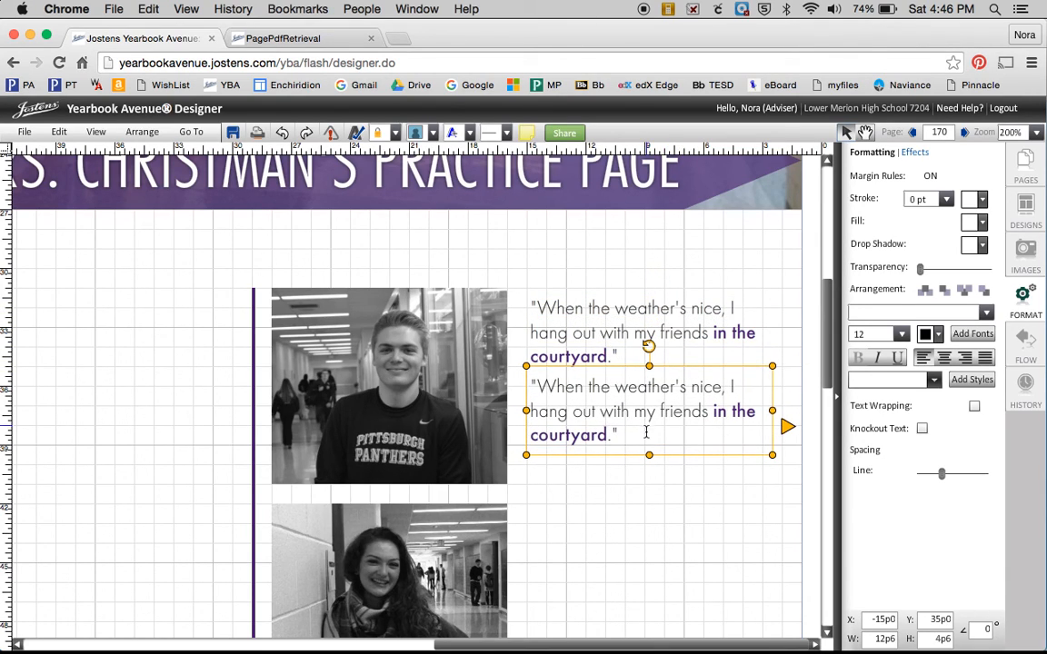
# Replace the copied quote with an attribution line: a dash, the student's name and the class year '19.
pyautogui.doubleClick(542, 412)
pyautogui.press('BackSpace')
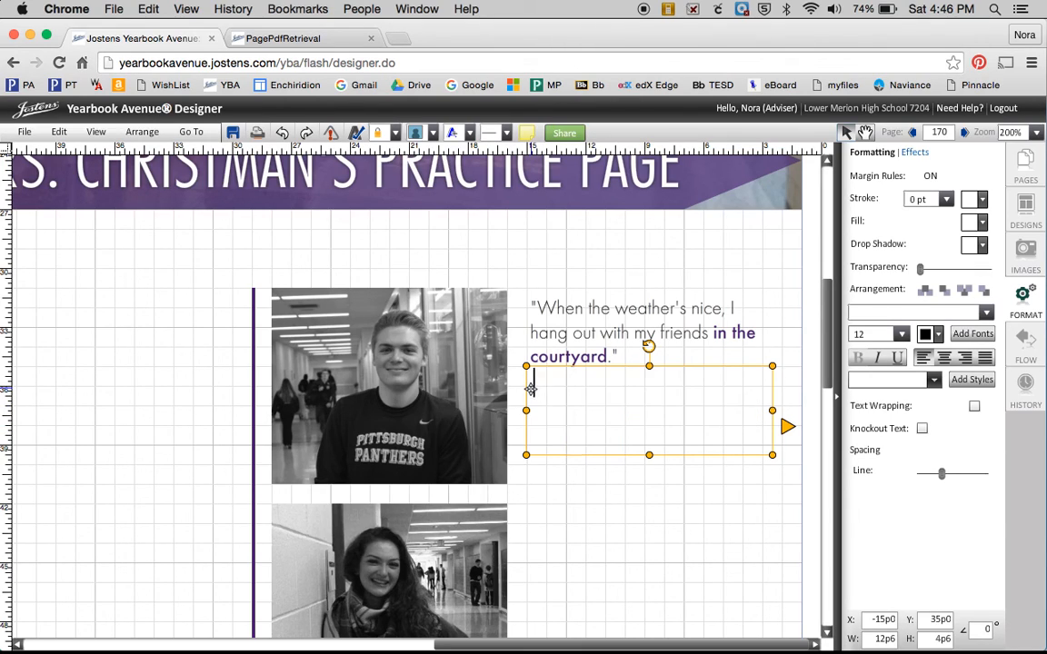
pyautogui.write('- John Do')
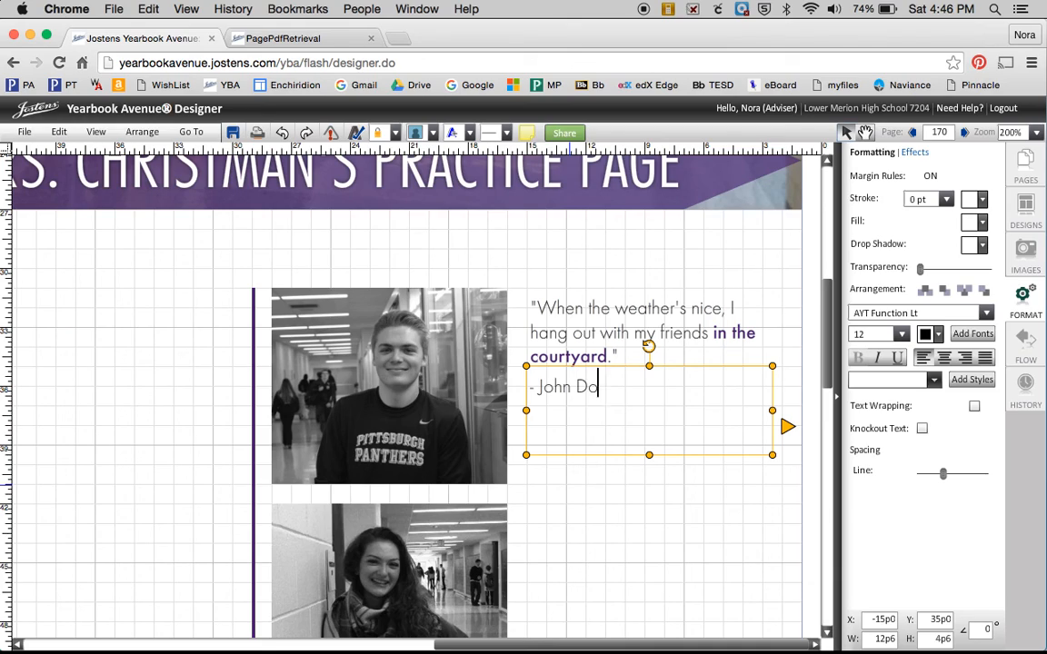
pyautogui.write("e, '19")
# Change the attribution line's font to AYT Bodoni.
pyautogui.moveTo(645, 389); pyautogui.dragTo(524, 392)
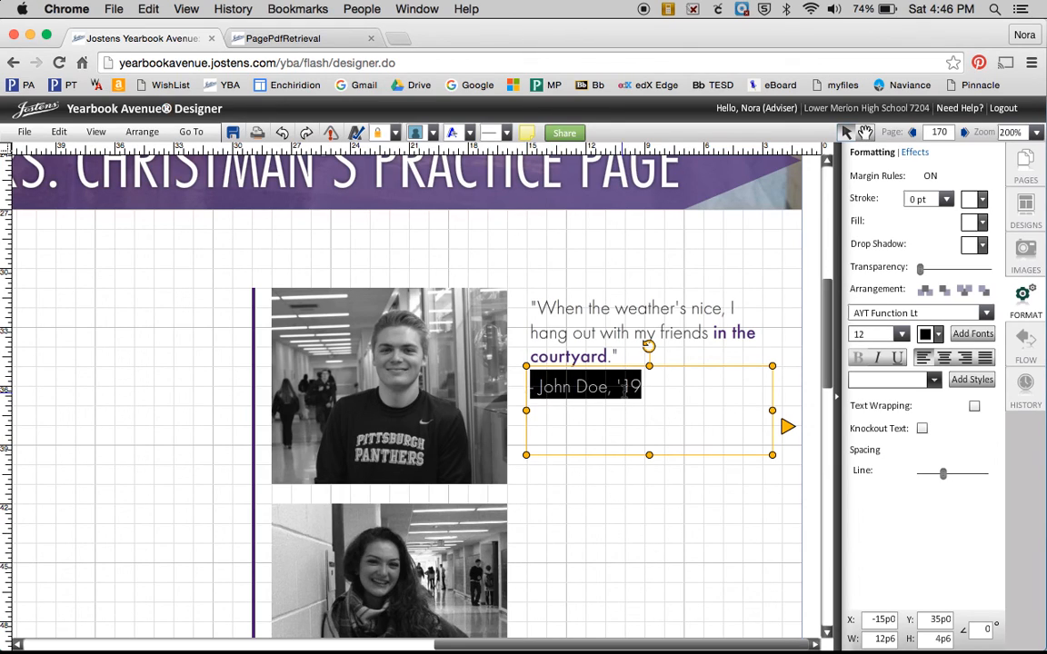
pyautogui.click(900, 334)
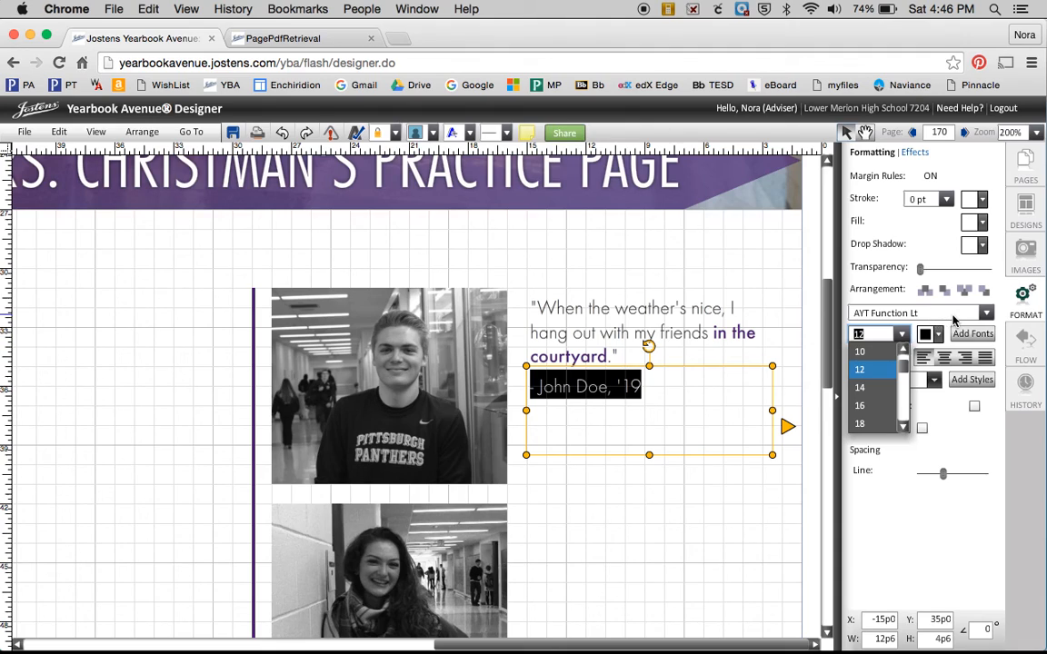
pyautogui.click(985, 313)
pyautogui.moveTo(989, 377); pyautogui.dragTo(992, 343)
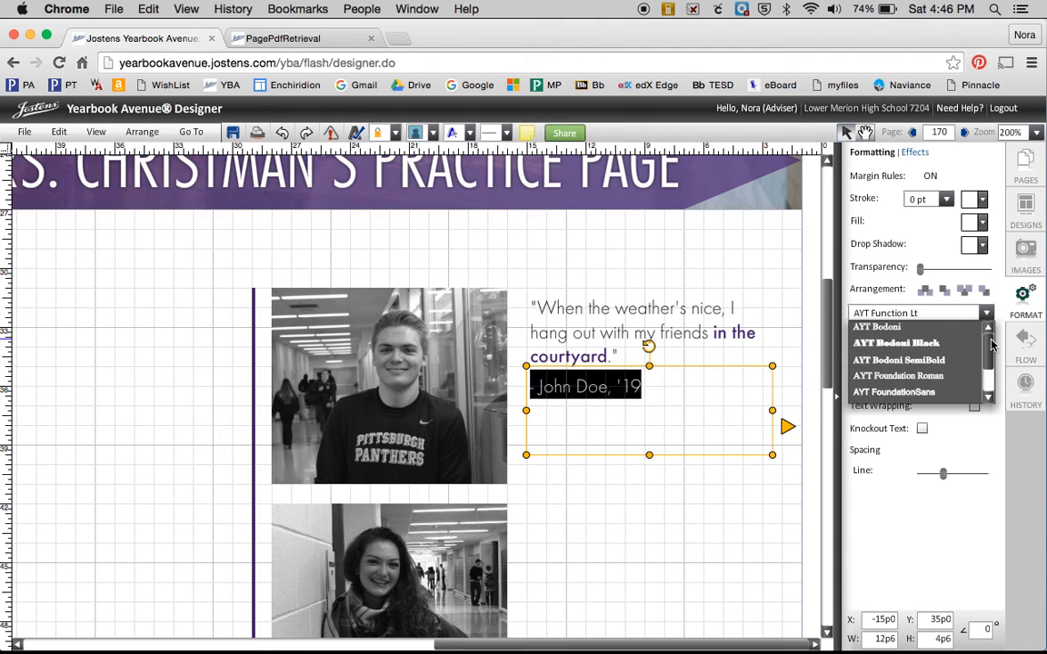
pyautogui.click(939, 330)
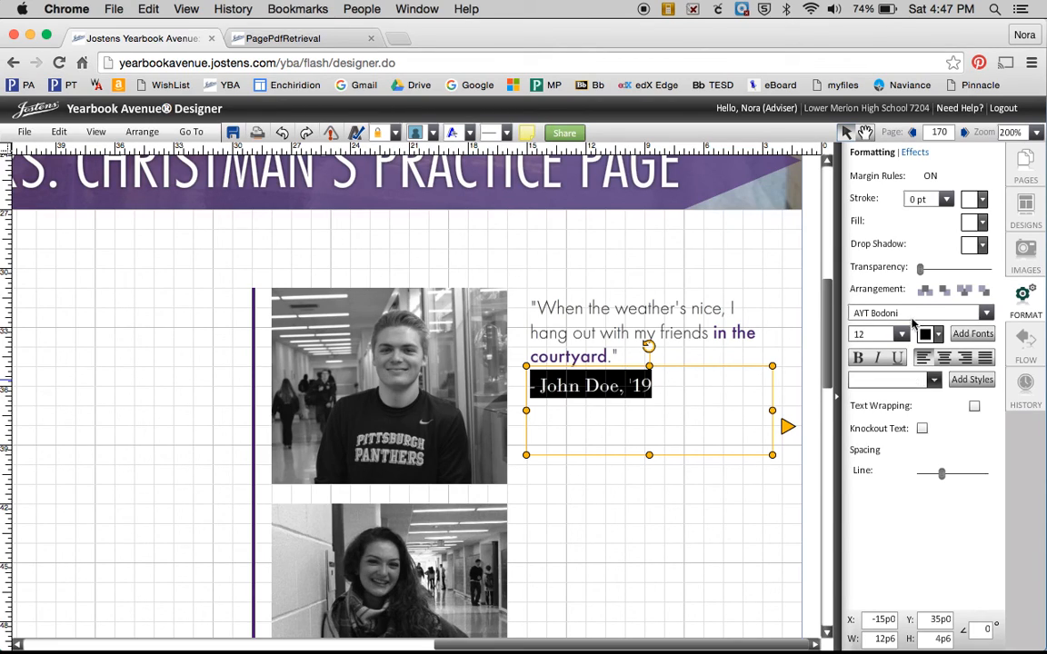
pyautogui.click(945, 314)
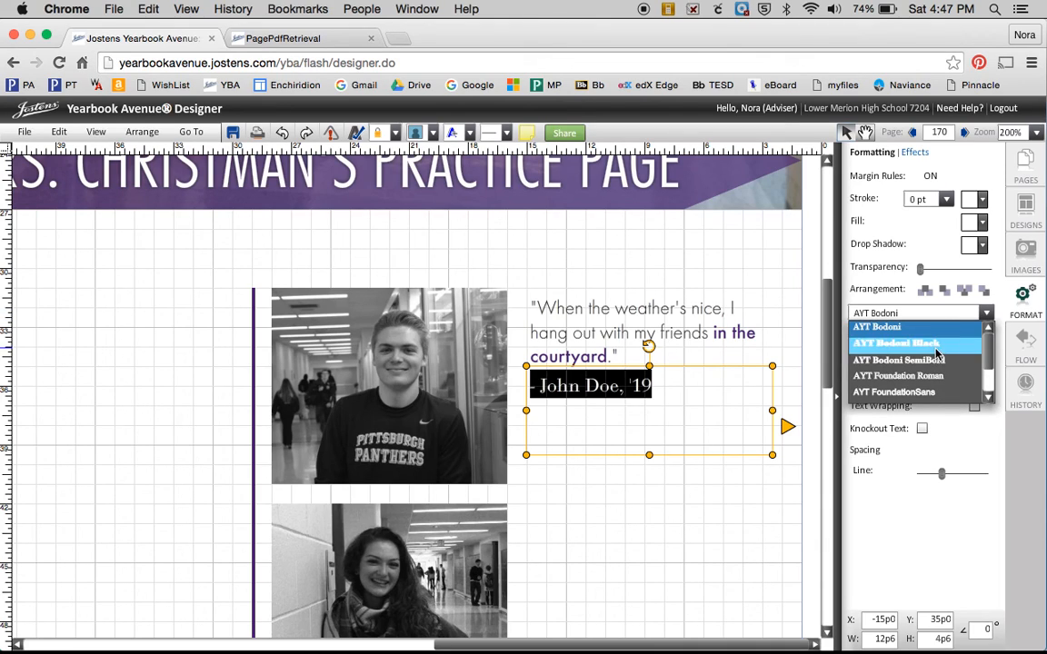
pyautogui.click(919, 525)
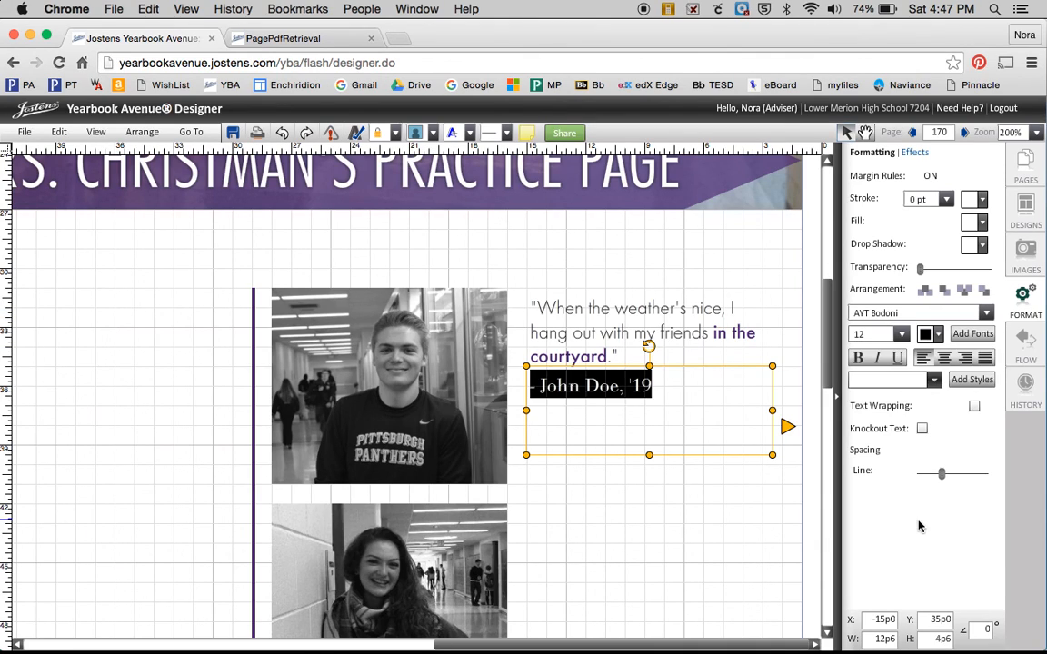
# Make the attribution line bold, set its size to 10, and colour it the same purple as the quote's highlighted words.
pyautogui.click(860, 359)
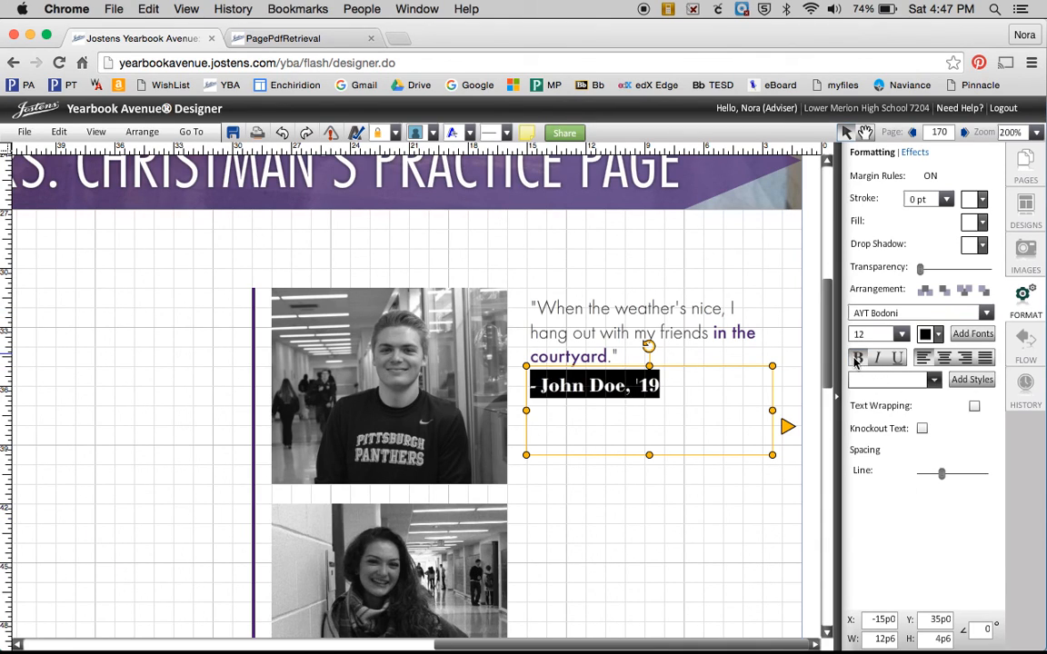
pyautogui.click(905, 339)
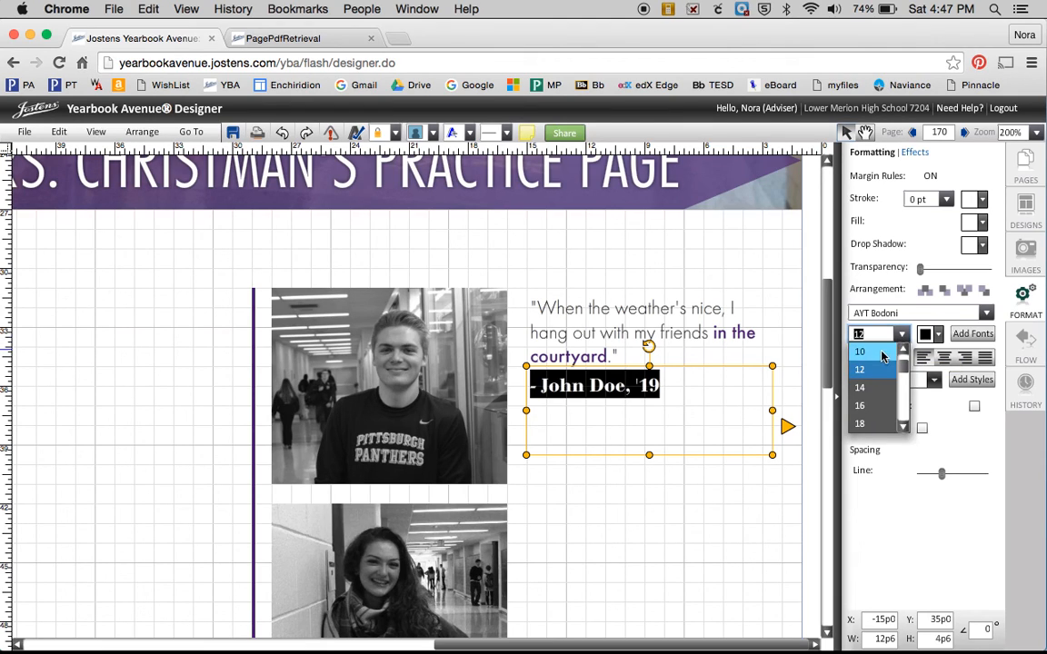
pyautogui.click(884, 357)
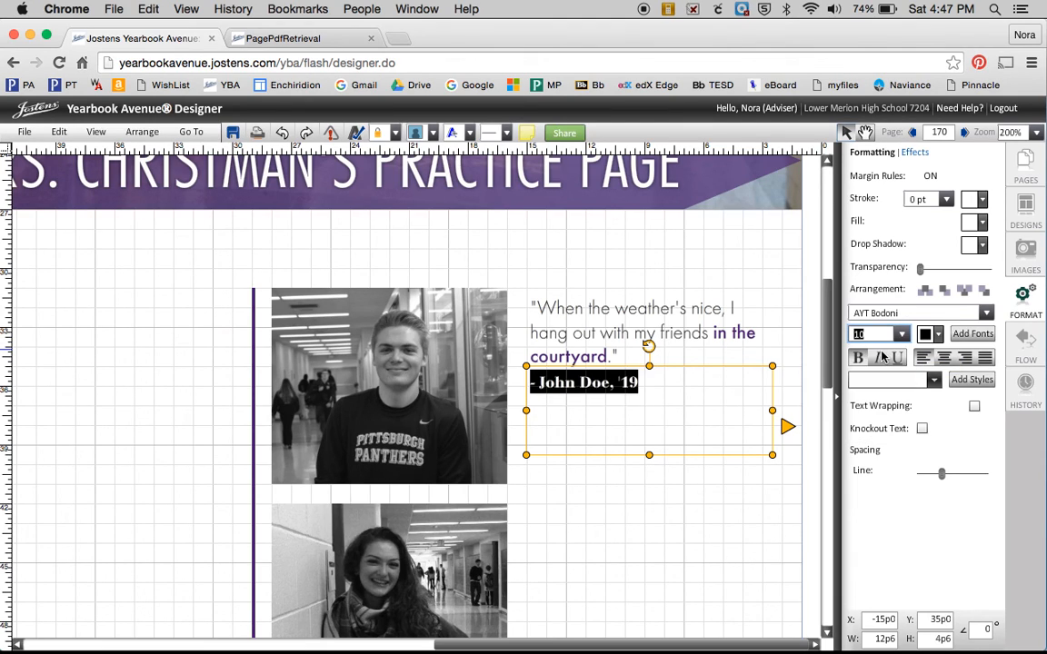
pyautogui.click(931, 334)
pyautogui.click(773, 206)
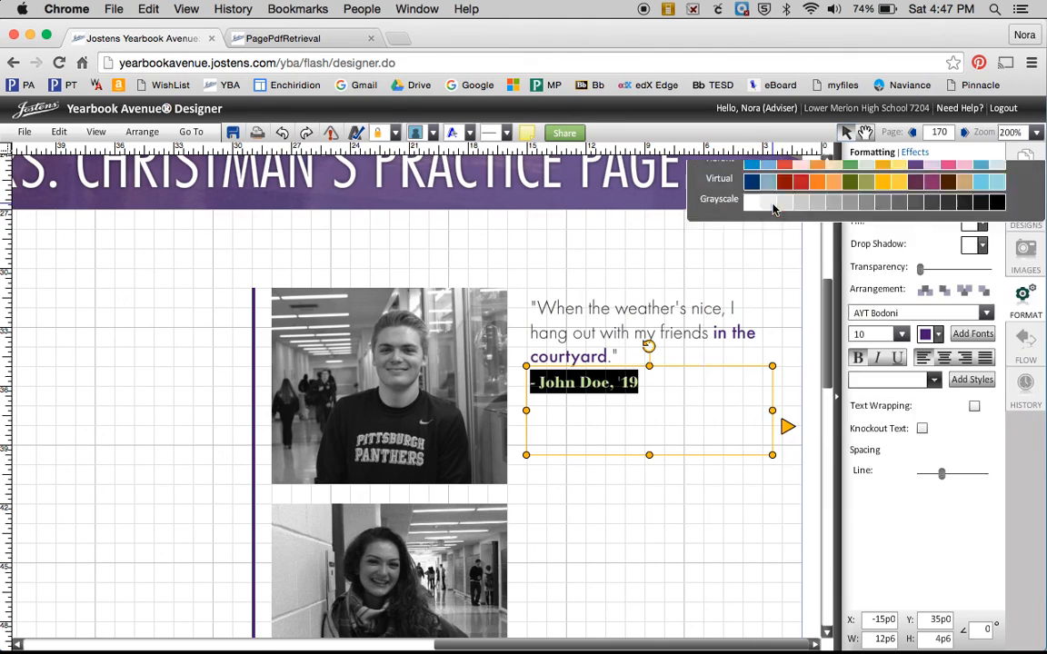
pyautogui.click(673, 527)
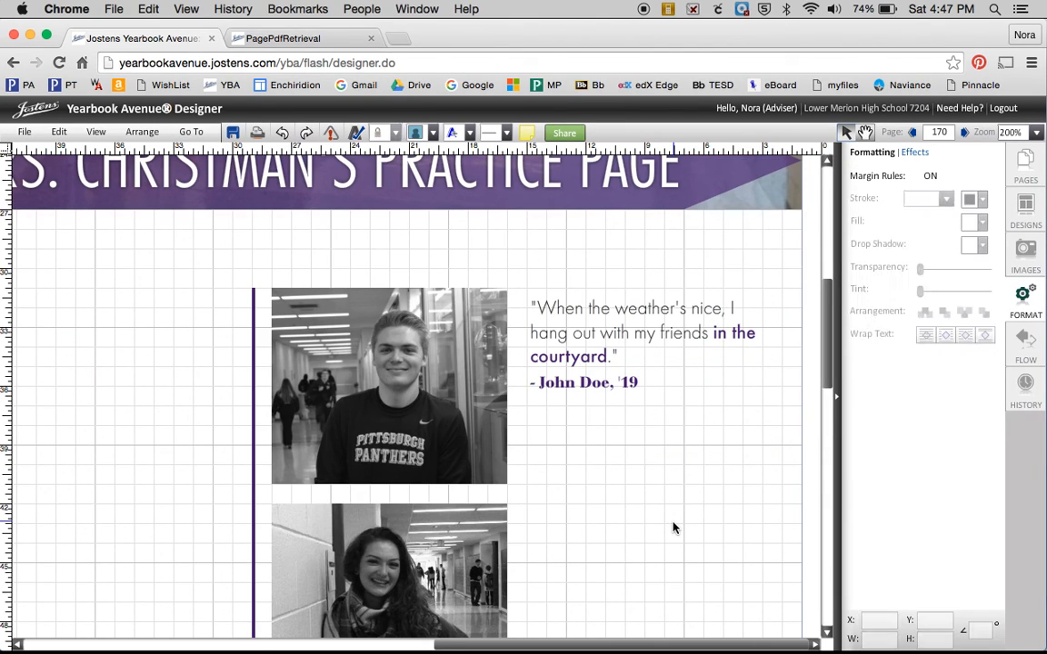
# Check the finished quote and attribution, and compare the two remaining portraits with their quotes in the PagePdfRetrieval reference.
pyautogui.click(577, 383)
pyautogui.click(577, 352)
pyautogui.click(579, 486)
pyautogui.click(584, 350)
pyautogui.click(596, 486)
pyautogui.moveTo(825, 375); pyautogui.dragTo(830, 457)
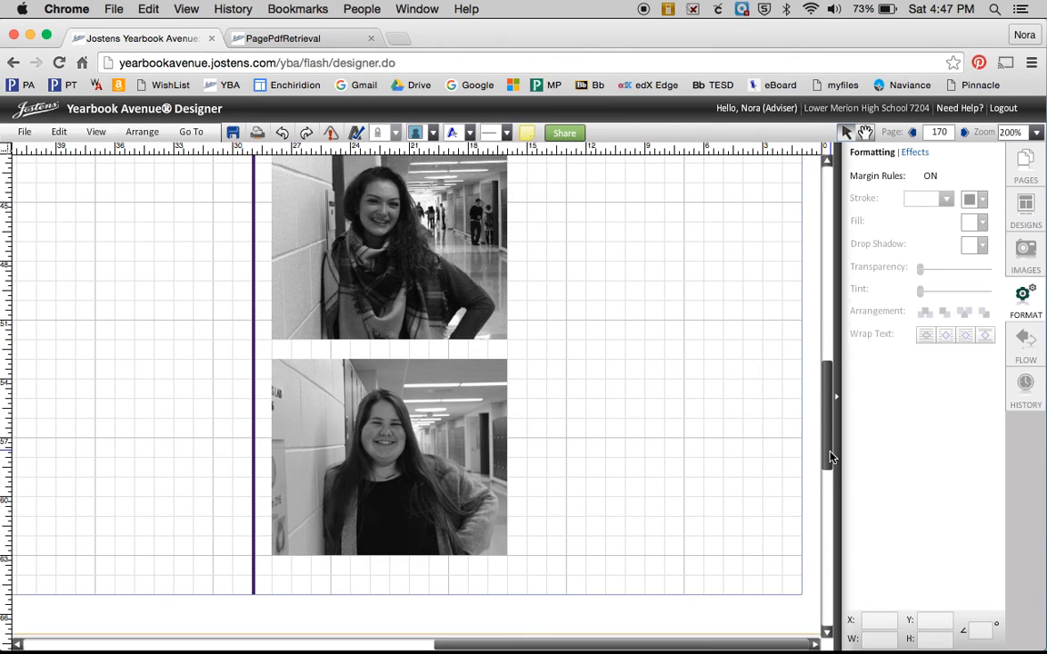
pyautogui.click(296, 40)
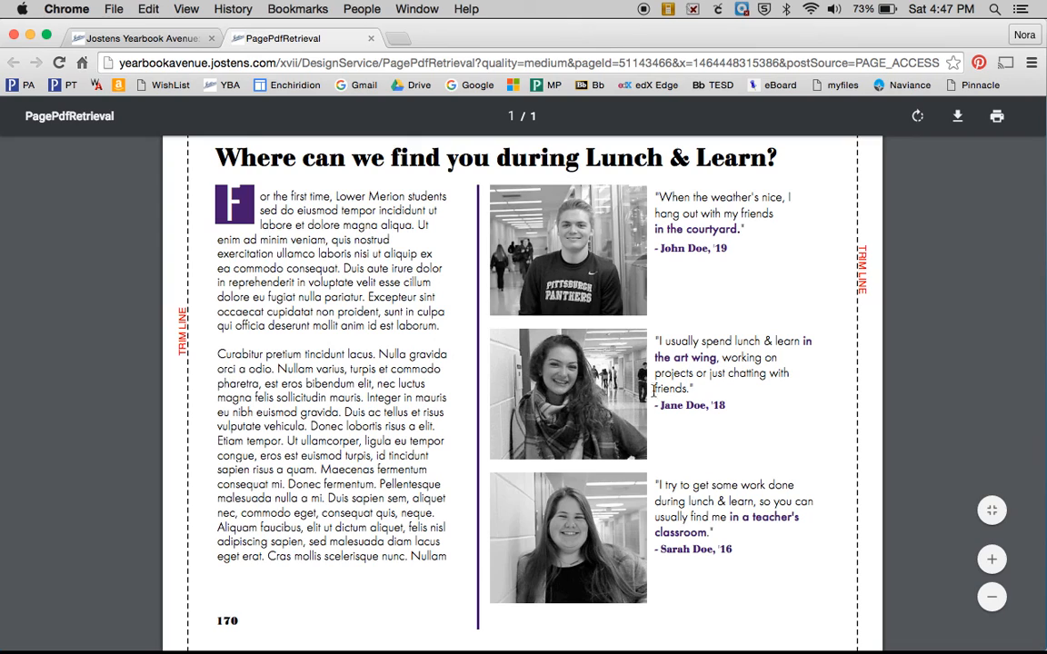
pyautogui.click(145, 35)
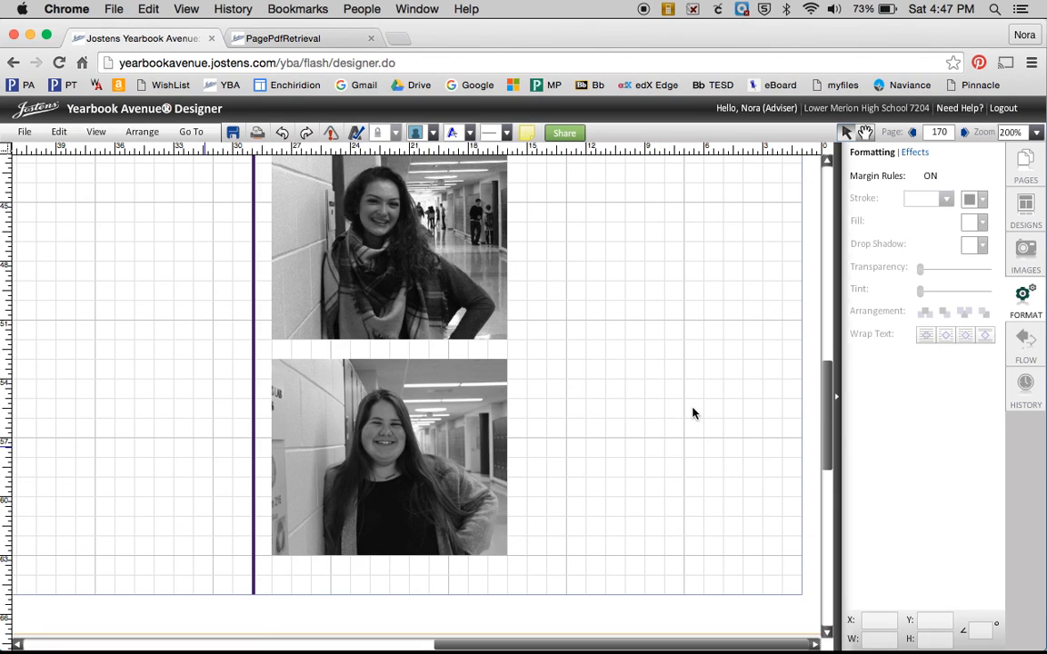
# Add a text box directly below the purple title banner at X -49p0, Y 27p0 and widen it to 48p0 across the page margins.
pyautogui.click(1035, 133)
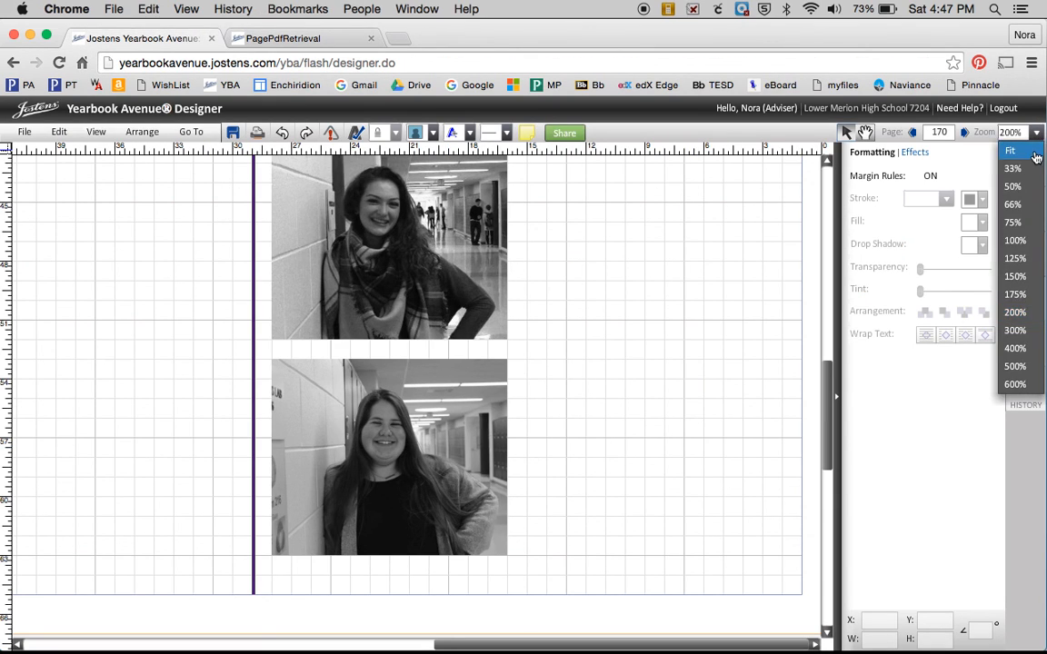
pyautogui.click(998, 152)
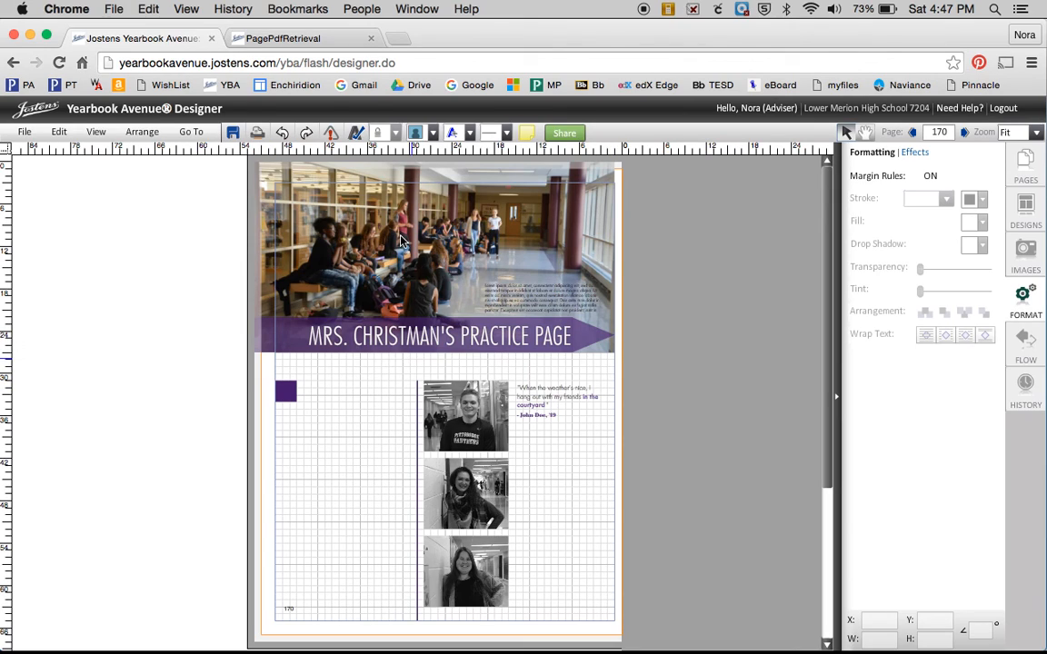
pyautogui.click(453, 133)
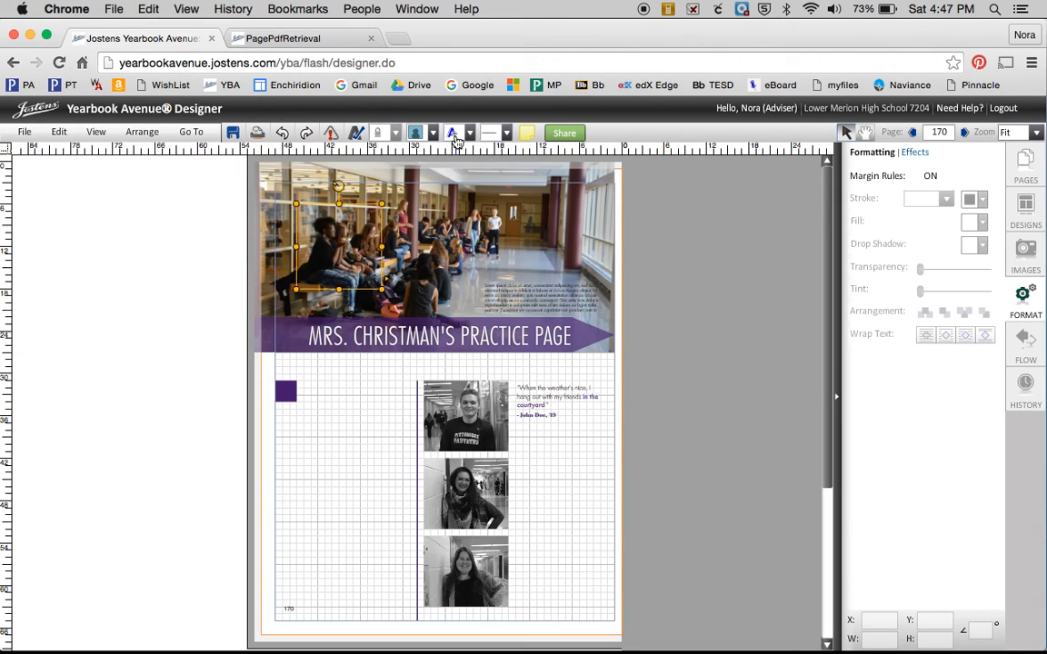
pyautogui.click(297, 205)
pyautogui.moveTo(348, 209); pyautogui.dragTo(327, 354)
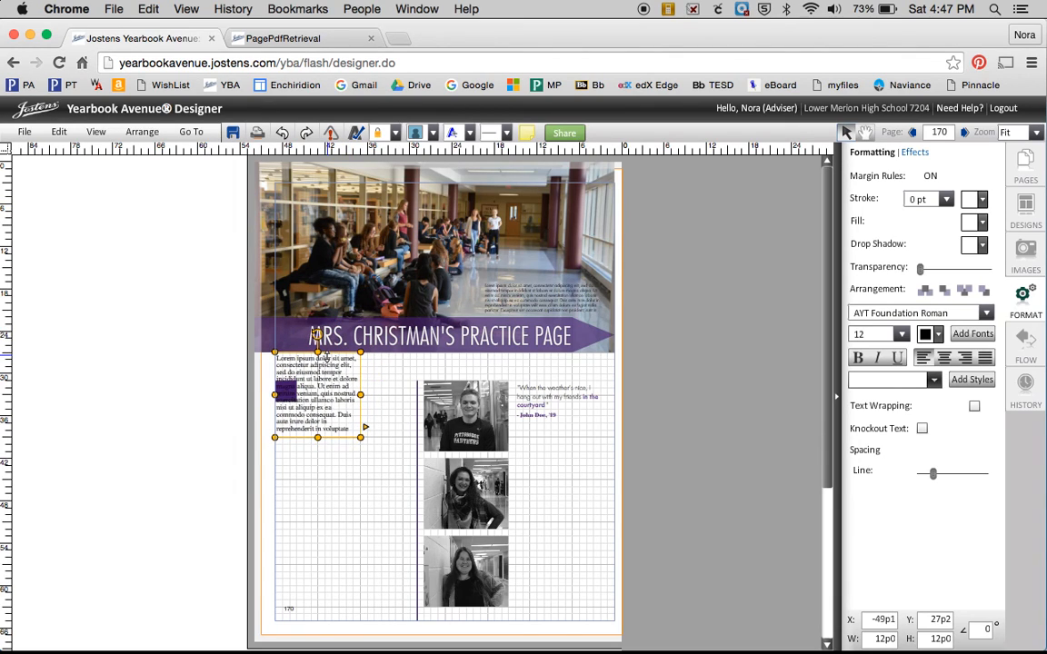
pyautogui.moveTo(360, 396); pyautogui.dragTo(615, 403)
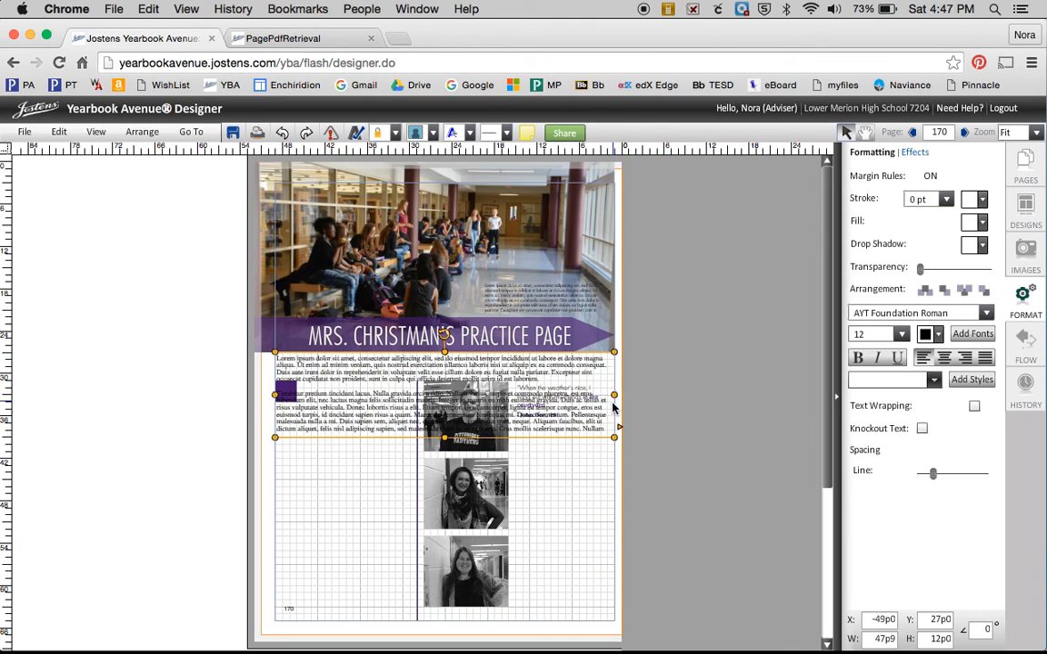
# Replace the new box's placeholder text with the headline "Where can we find you during Lunch & Learn?".
pyautogui.click(367, 383)
pyautogui.press('super+a')
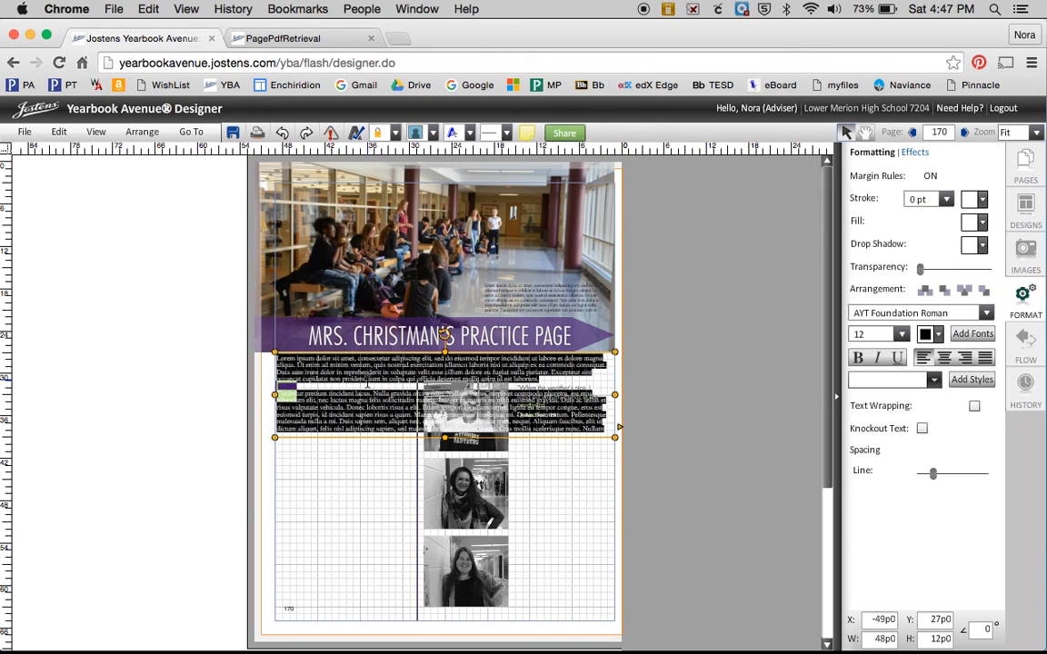
pyautogui.write('Whe')
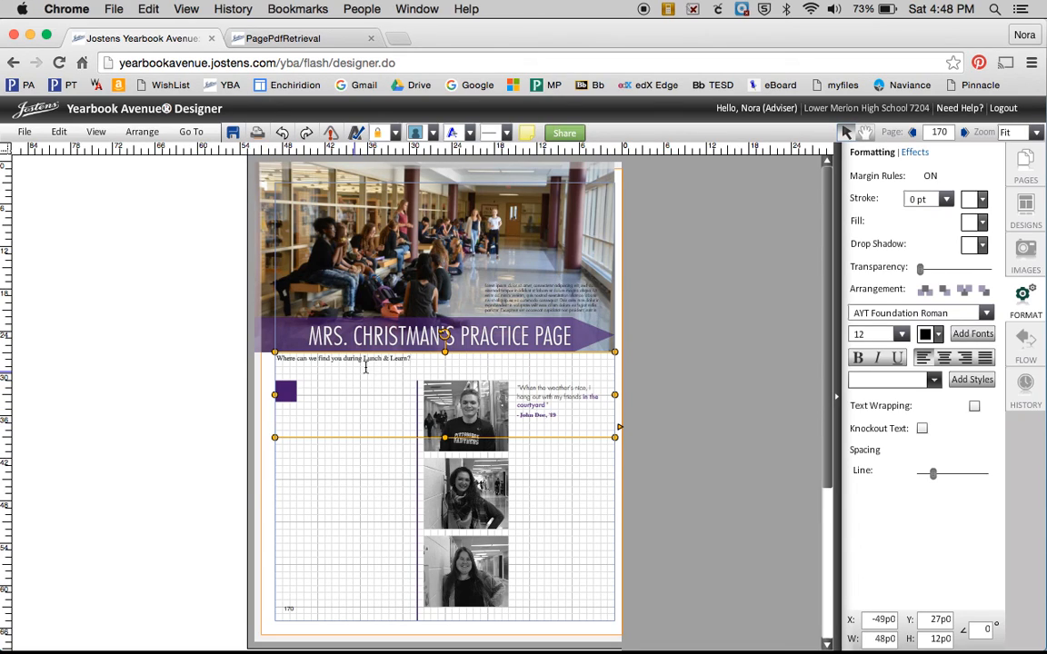
# Format the "Where can we find you during Lunch & Learn?" headline in bold AYT Bodoni at size 24.
pyautogui.moveTo(418, 362); pyautogui.dragTo(246, 362)
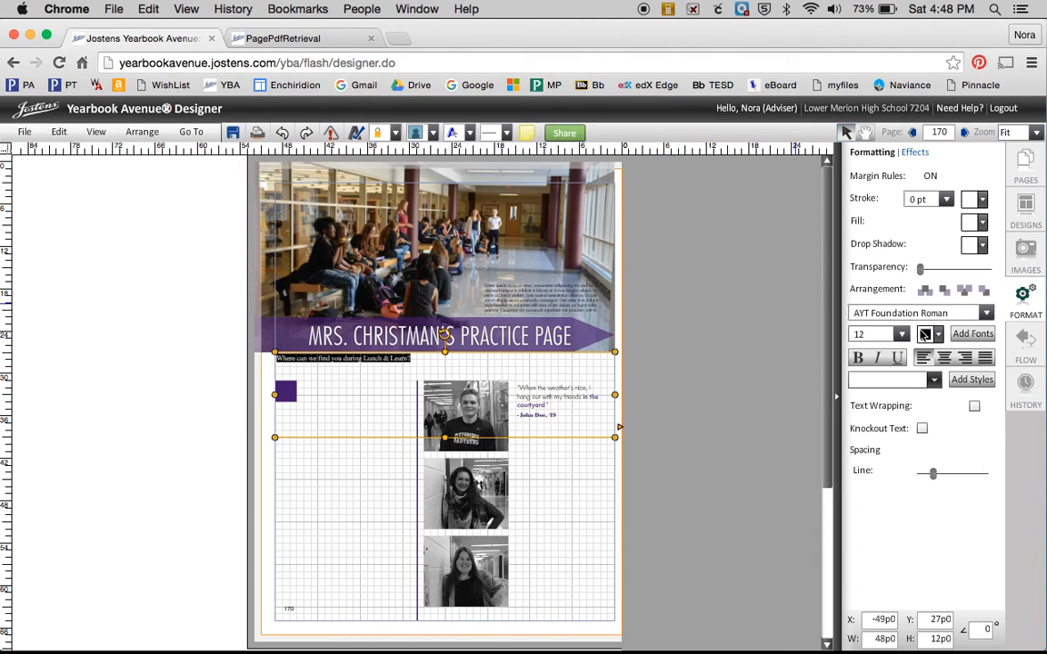
pyautogui.click(986, 313)
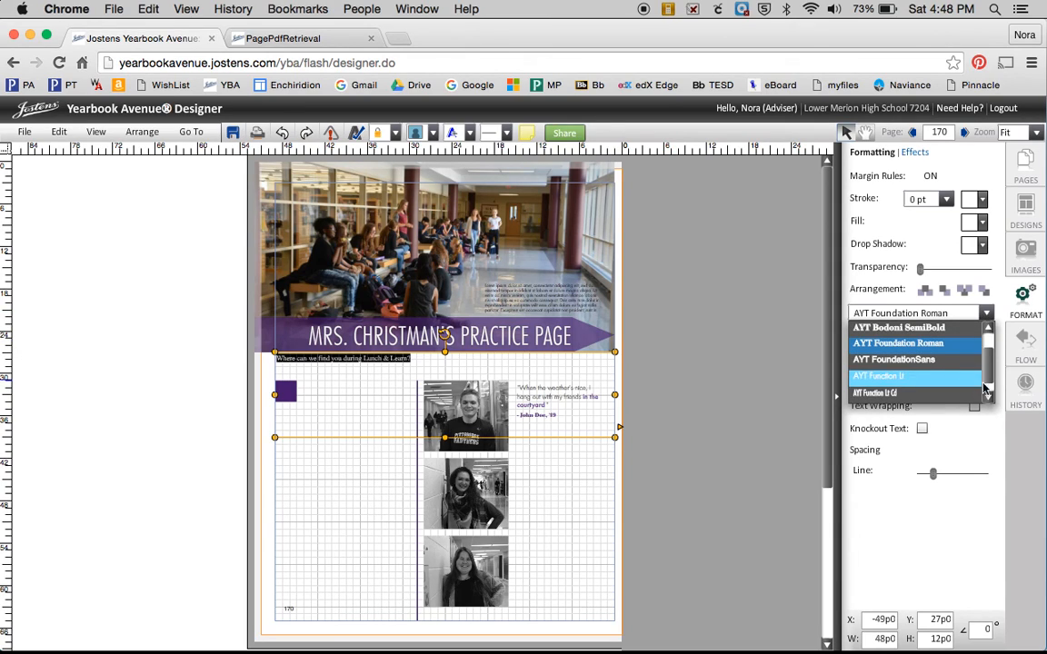
pyautogui.scroll(2, 990, 332)
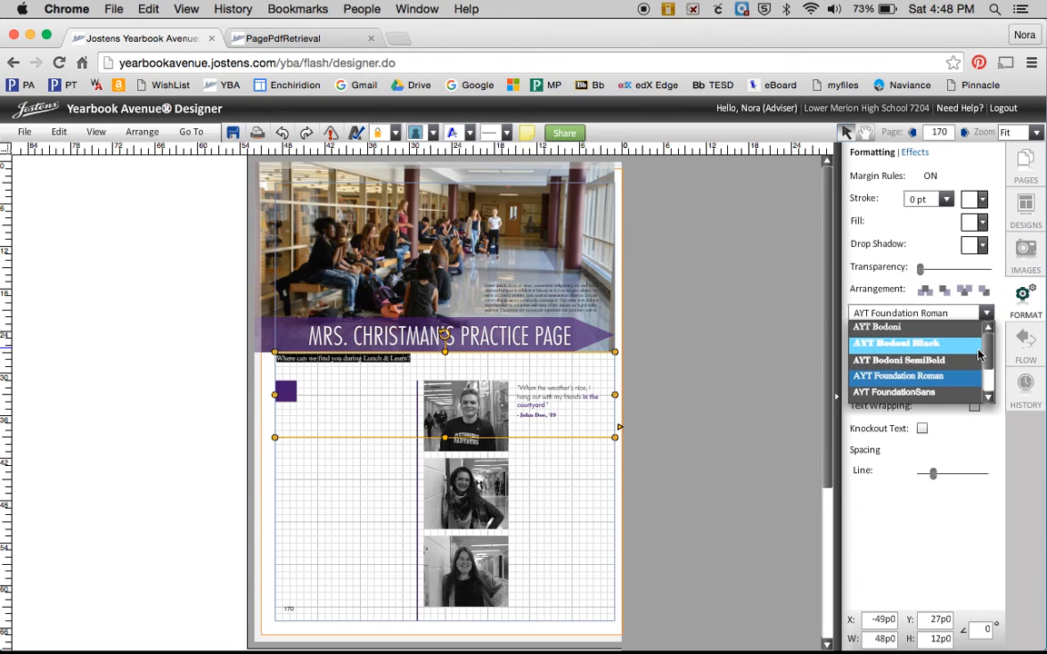
pyautogui.click(877, 327)
pyautogui.click(859, 359)
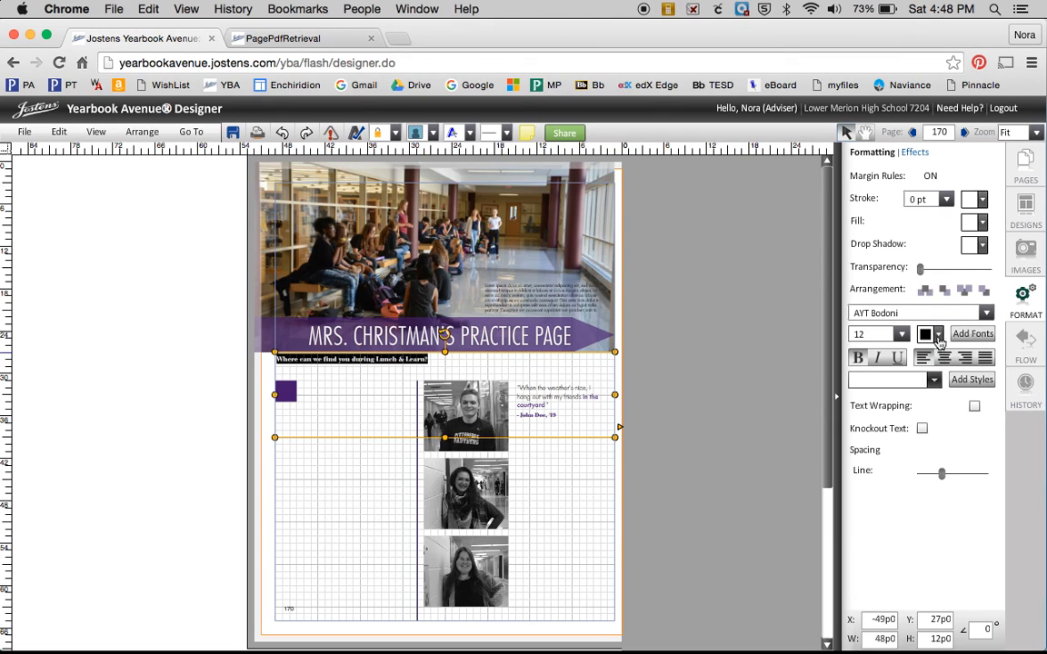
pyautogui.click(901, 334)
pyautogui.scroll(-3, 891, 423)
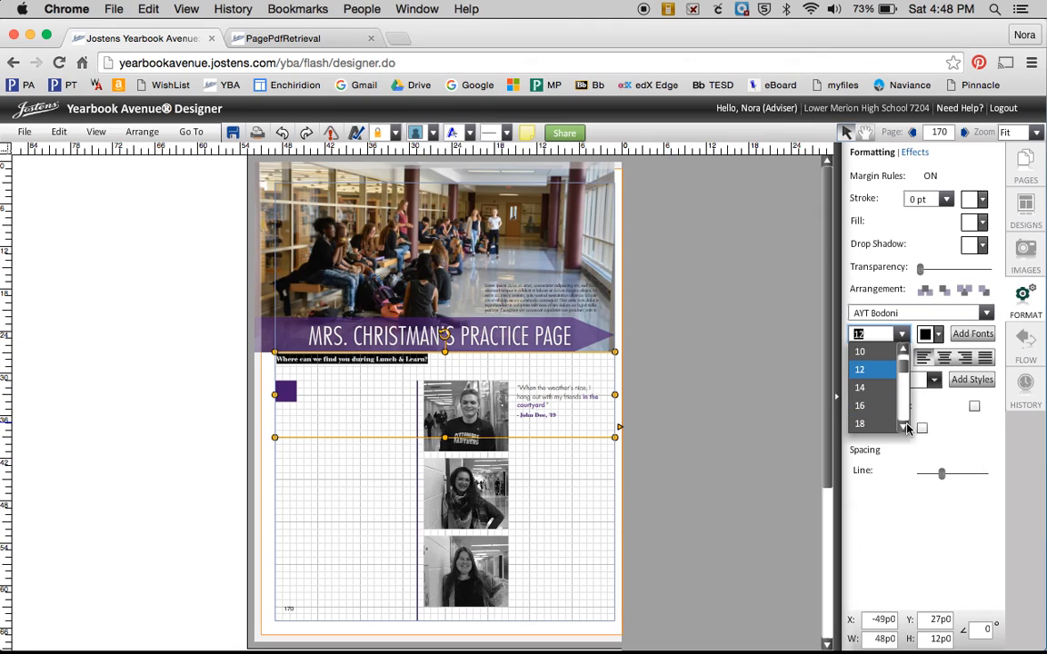
pyautogui.click(886, 422)
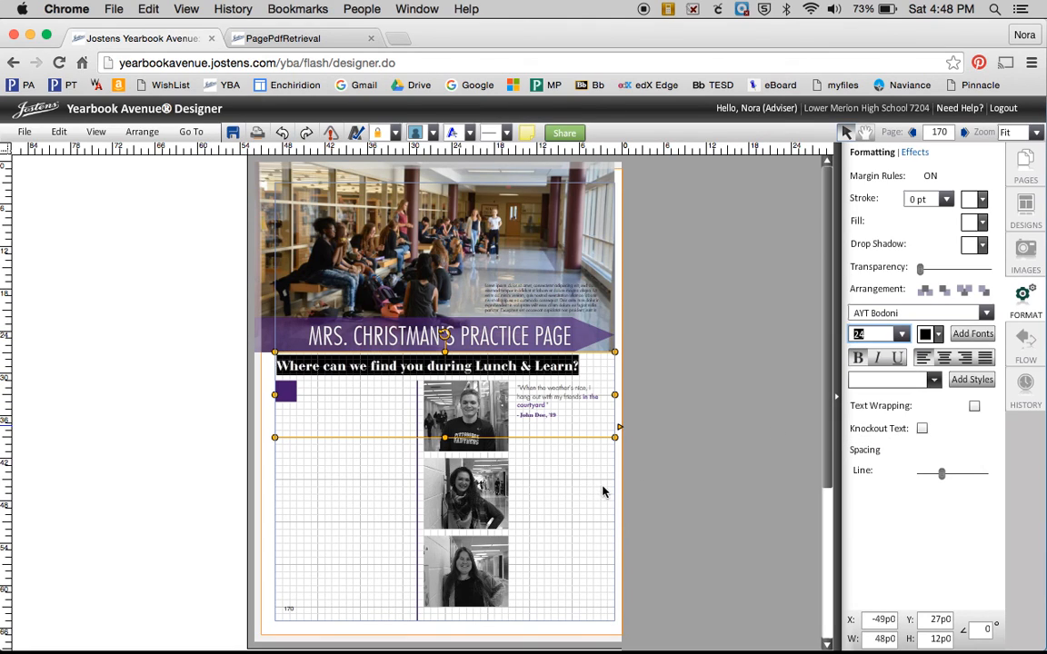
pyautogui.click(513, 473)
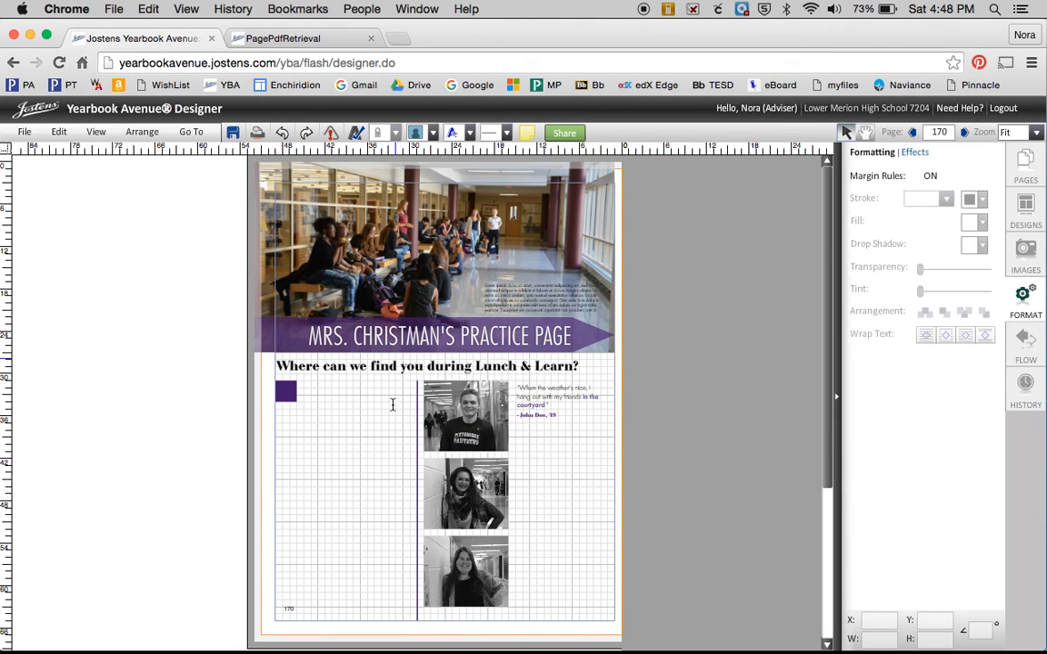
# Save the page and add a body text box below the headline at X -49p0, Y 31p0, sized 18p0 wide by 31p0 high.
pyautogui.click(233, 133)
pyautogui.click(453, 134)
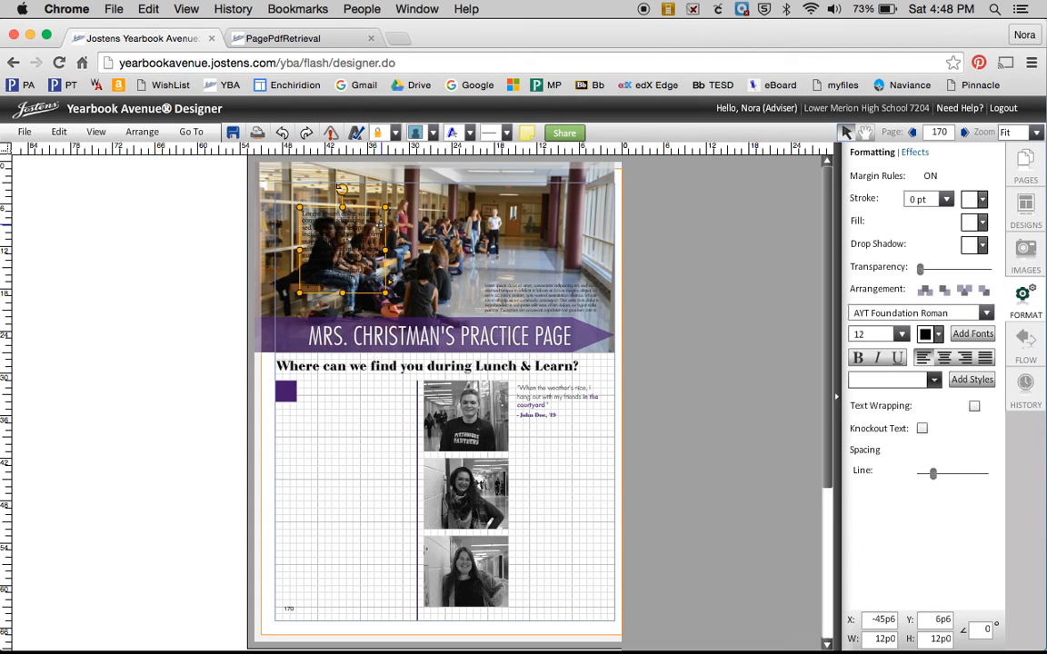
pyautogui.moveTo(383, 225); pyautogui.dragTo(358, 398)
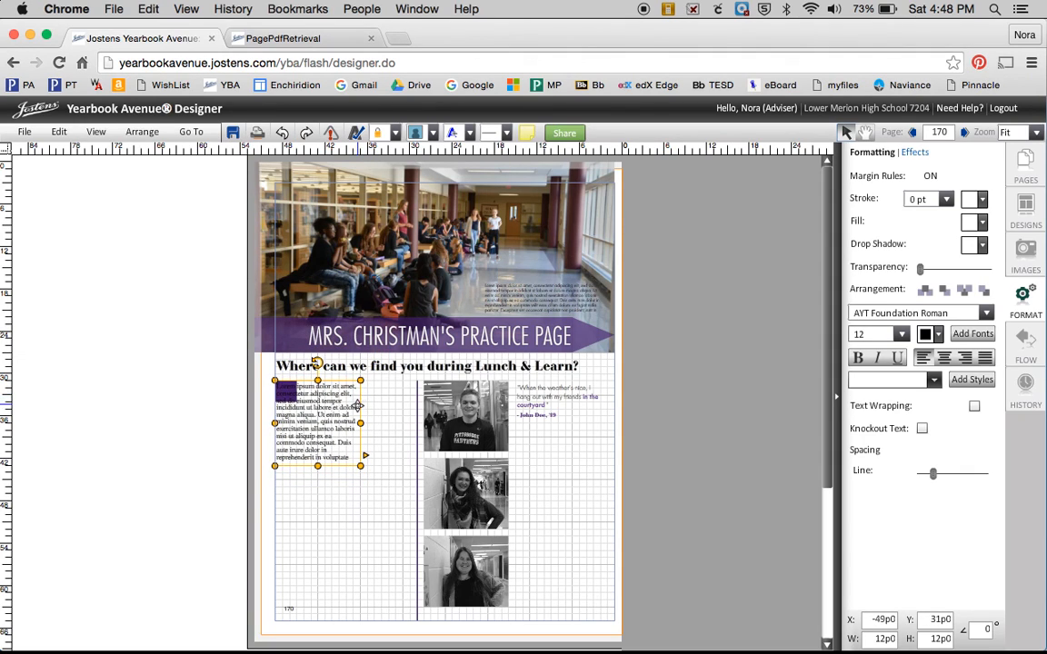
pyautogui.moveTo(360, 426); pyautogui.dragTo(403, 436)
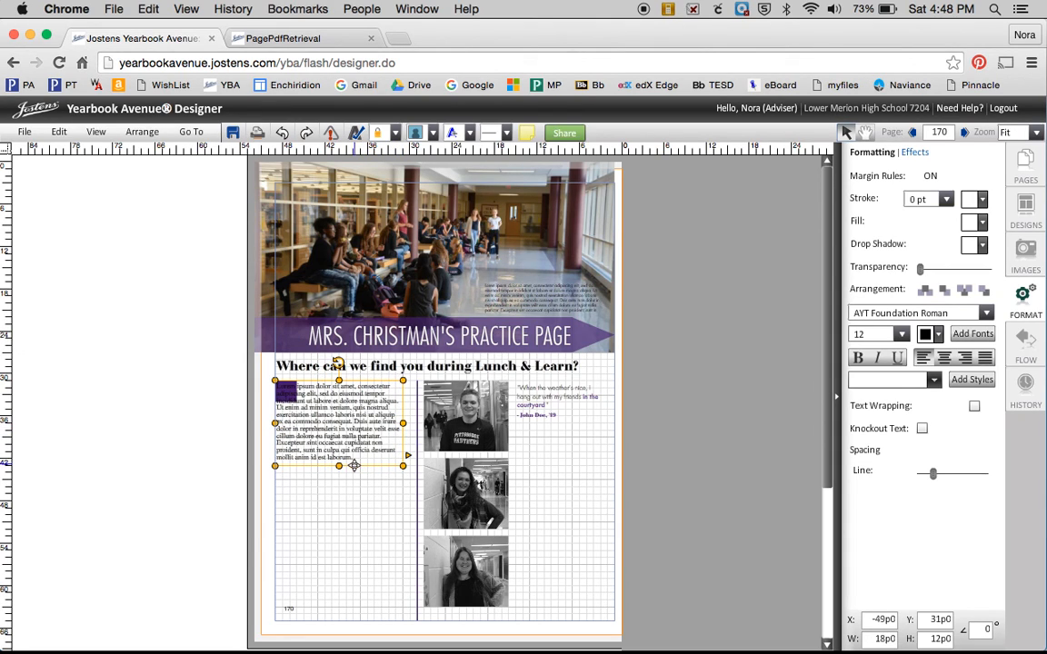
pyautogui.moveTo(338, 465); pyautogui.dragTo(328, 606)
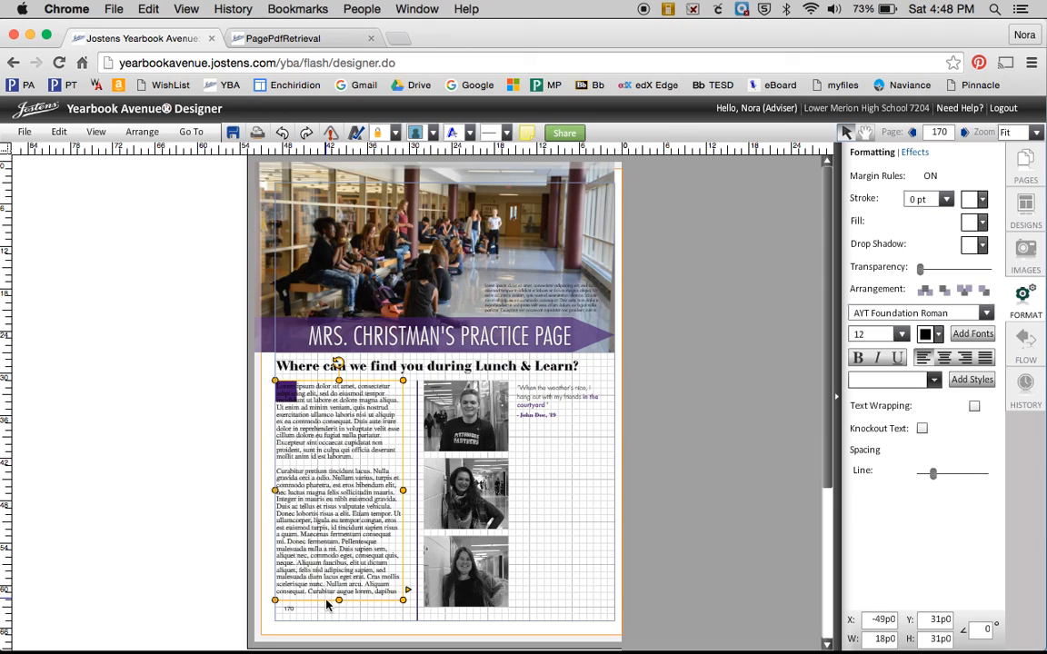
pyautogui.click(355, 619)
# Set all the body text to AYT Function Lt and slightly tighten its line spacing.
pyautogui.click(334, 464)
pyautogui.click(985, 315)
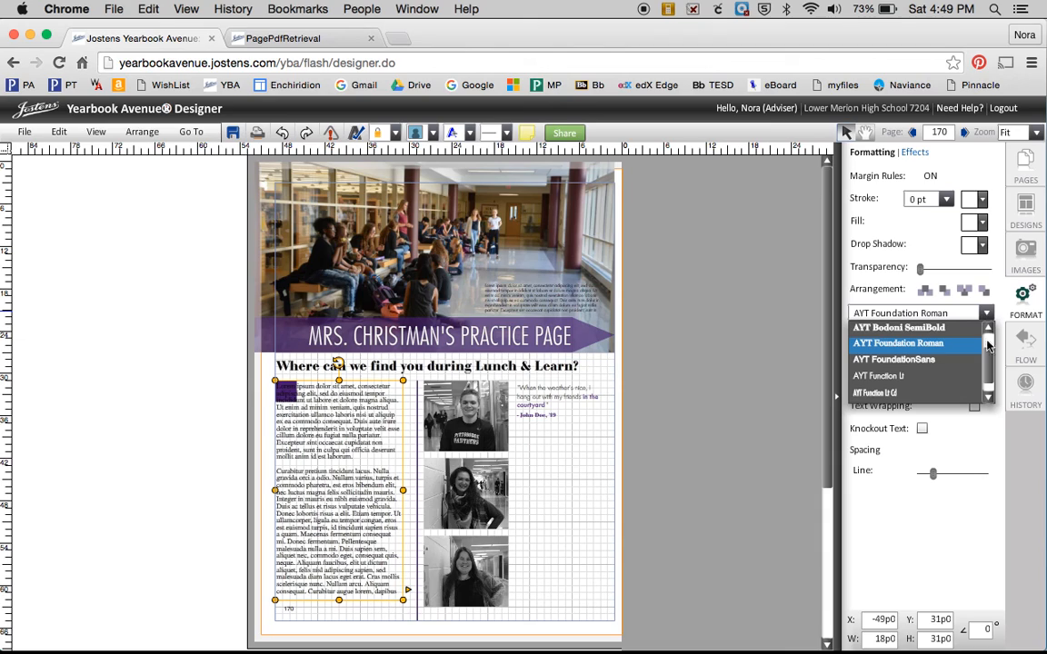
pyautogui.click(945, 375)
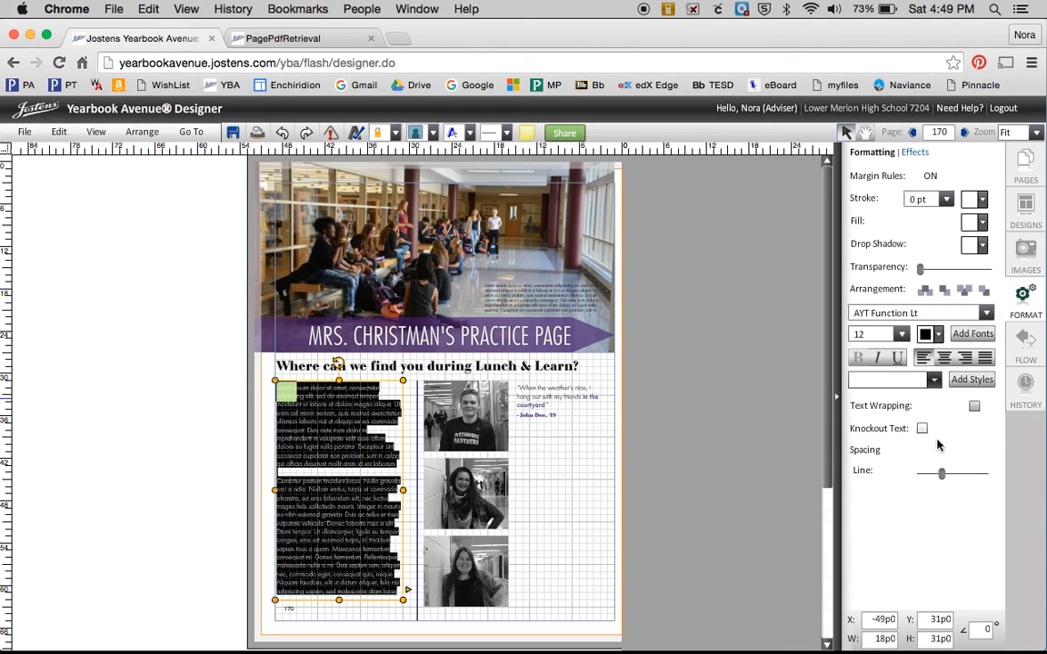
pyautogui.moveTo(943, 477)
pyautogui.moveTo(941, 477); pyautogui.dragTo(940, 478)
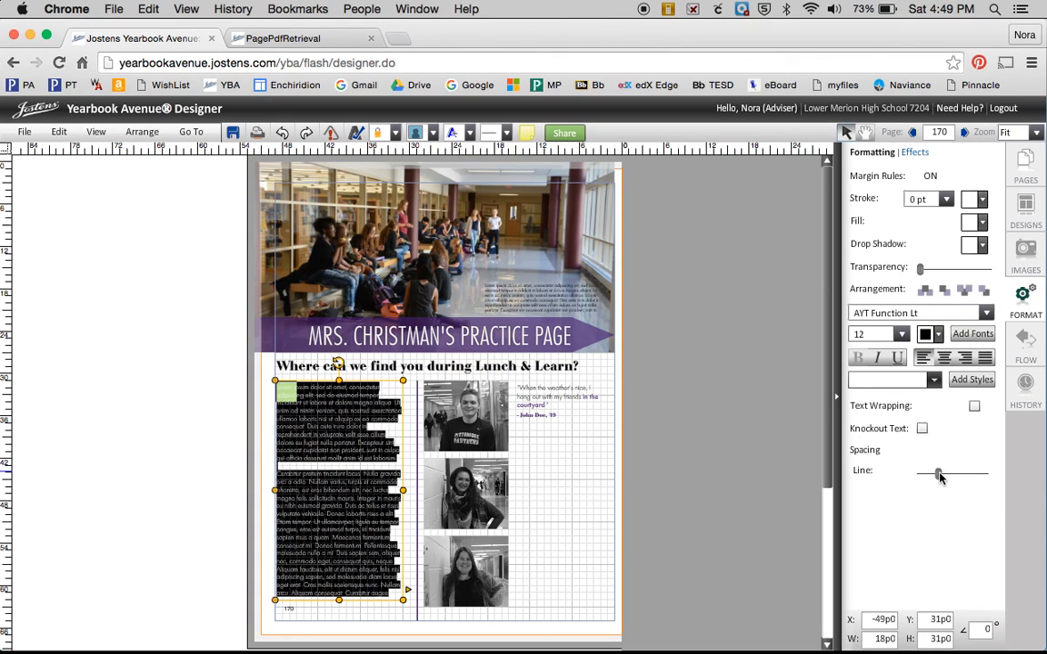
pyautogui.click(577, 561)
# Turn on text wrapping for the body text box, viewing the page at 200%.
pyautogui.click(345, 452)
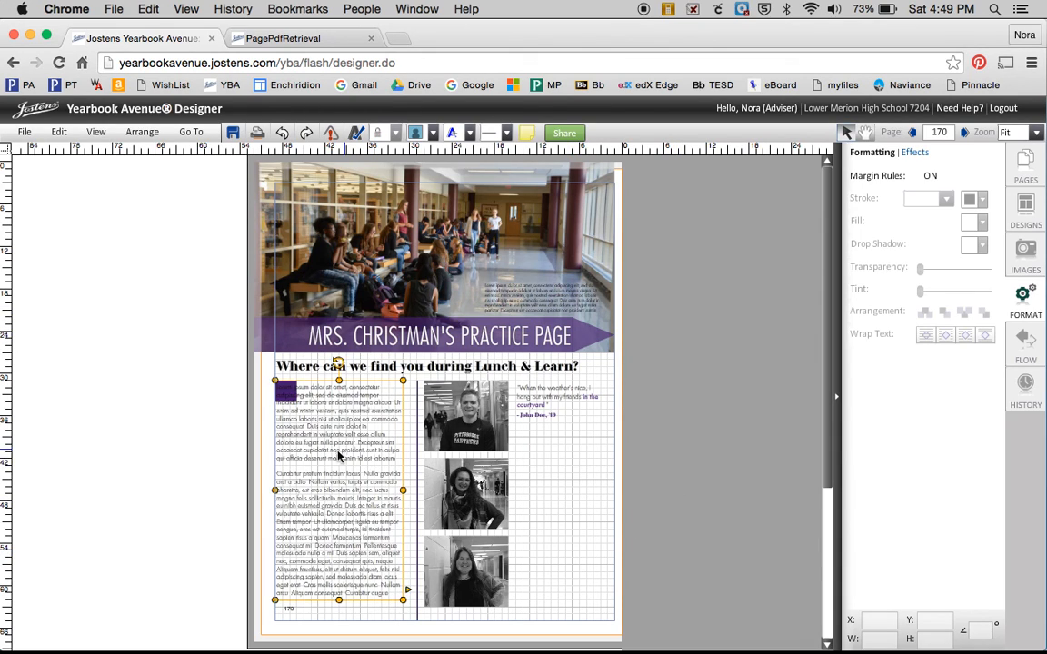
pyautogui.click(1035, 133)
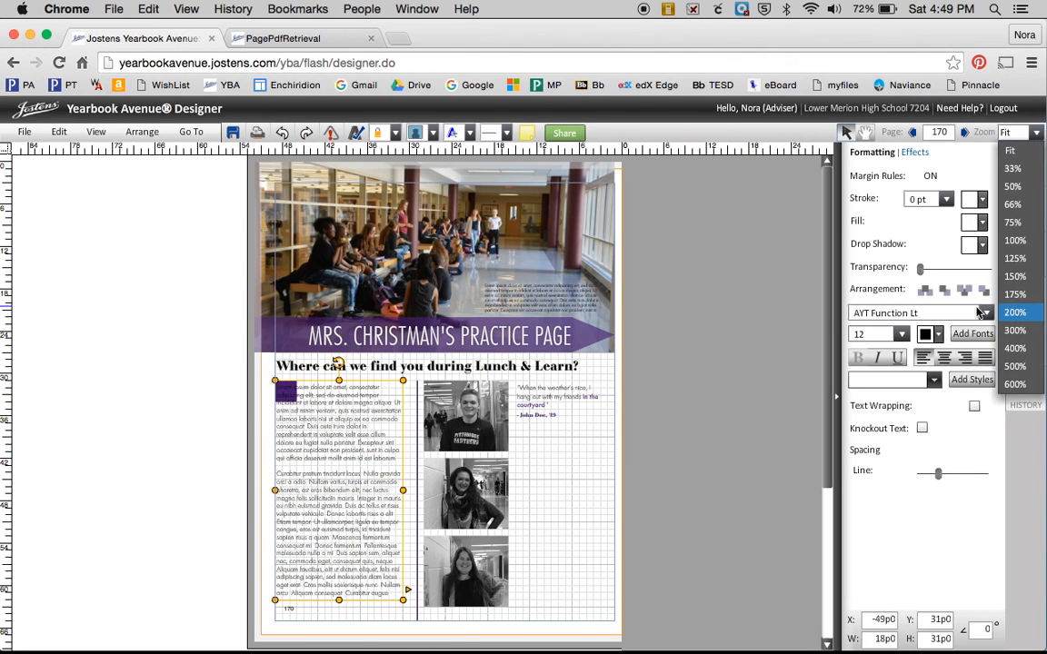
pyautogui.click(1016, 312)
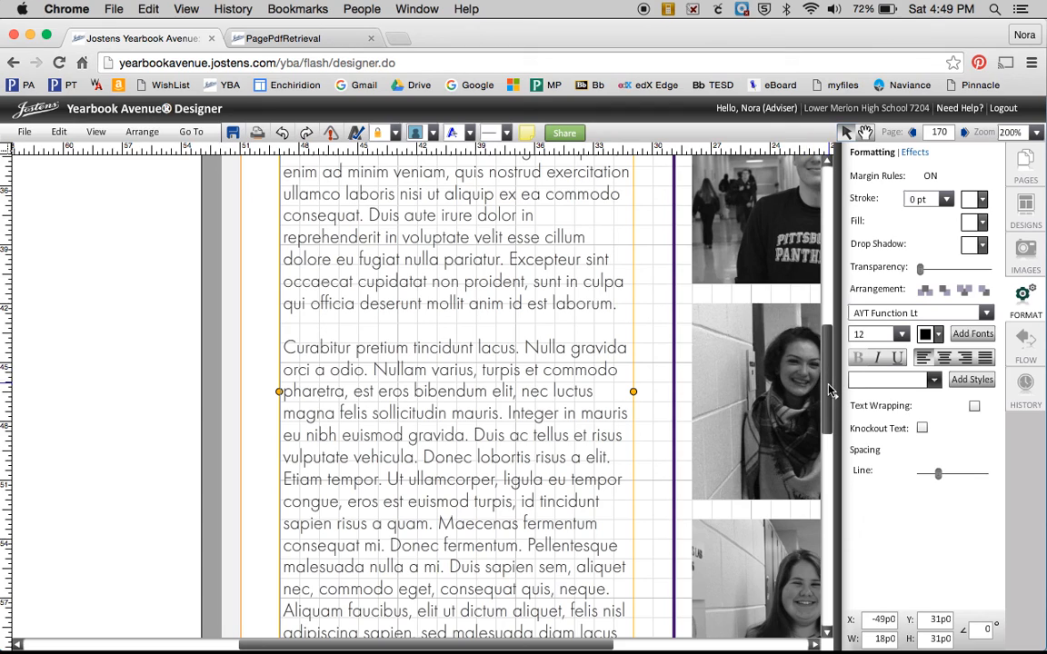
pyautogui.moveTo(834, 385); pyautogui.dragTo(834, 336)
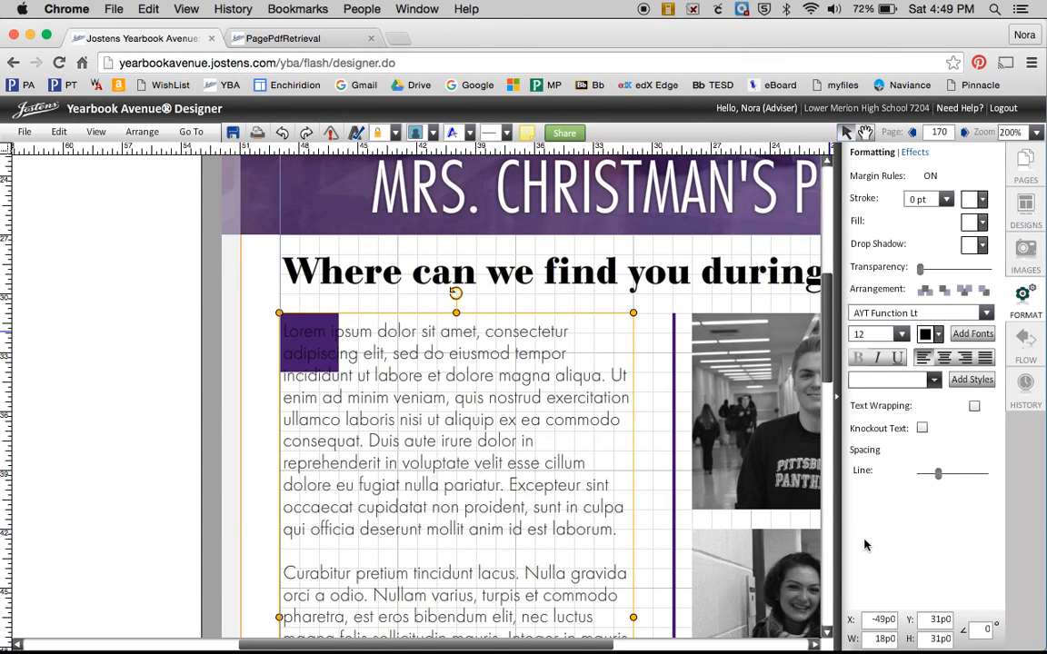
pyautogui.click(974, 407)
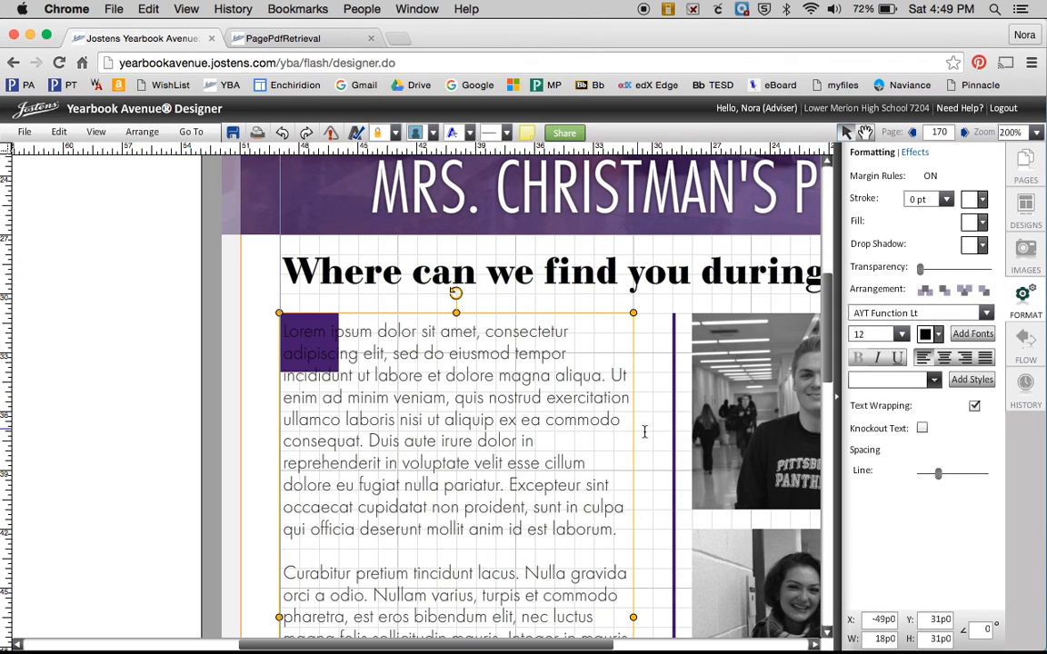
# Move the body text box to X -48p6 and shorten the headline box to 3p6 high.
pyautogui.moveTo(465, 429); pyautogui.dragTo(474, 429)
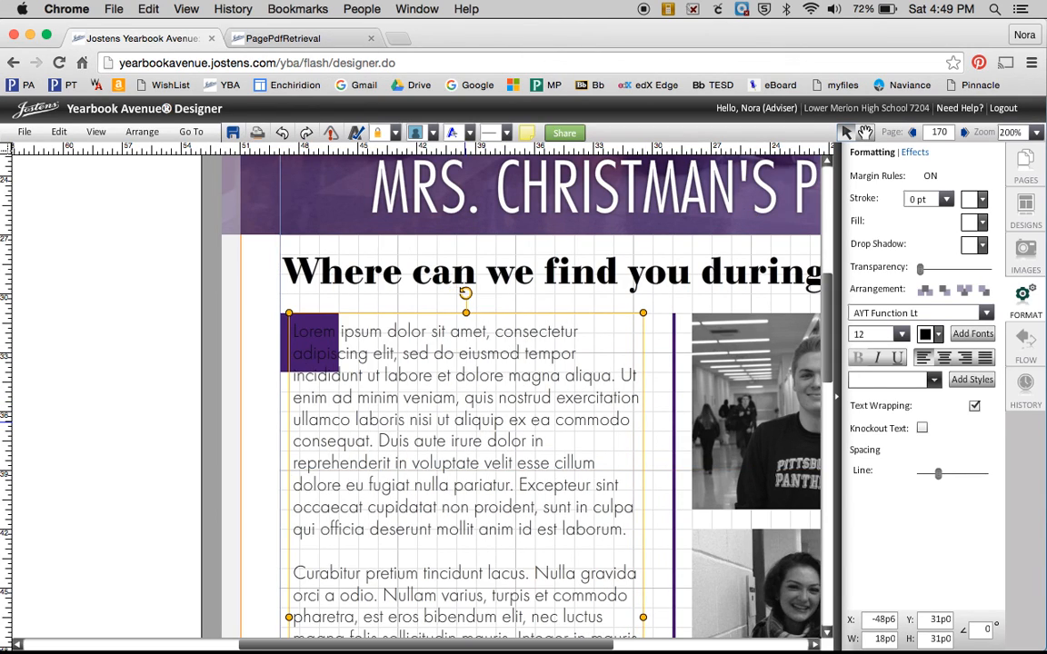
pyautogui.click(282, 358)
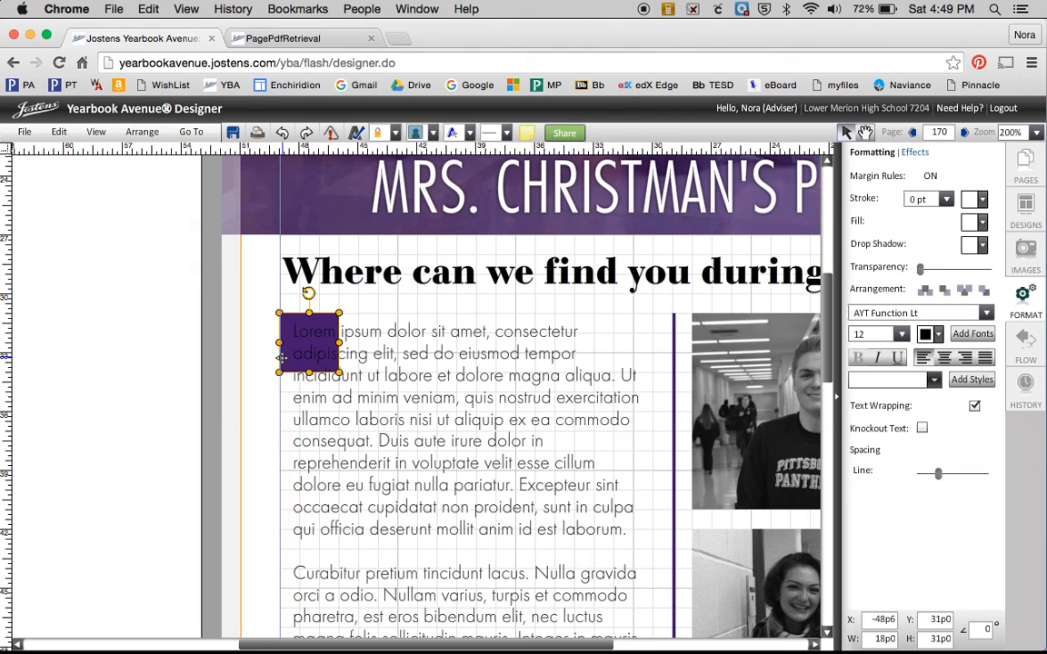
pyautogui.click(352, 444)
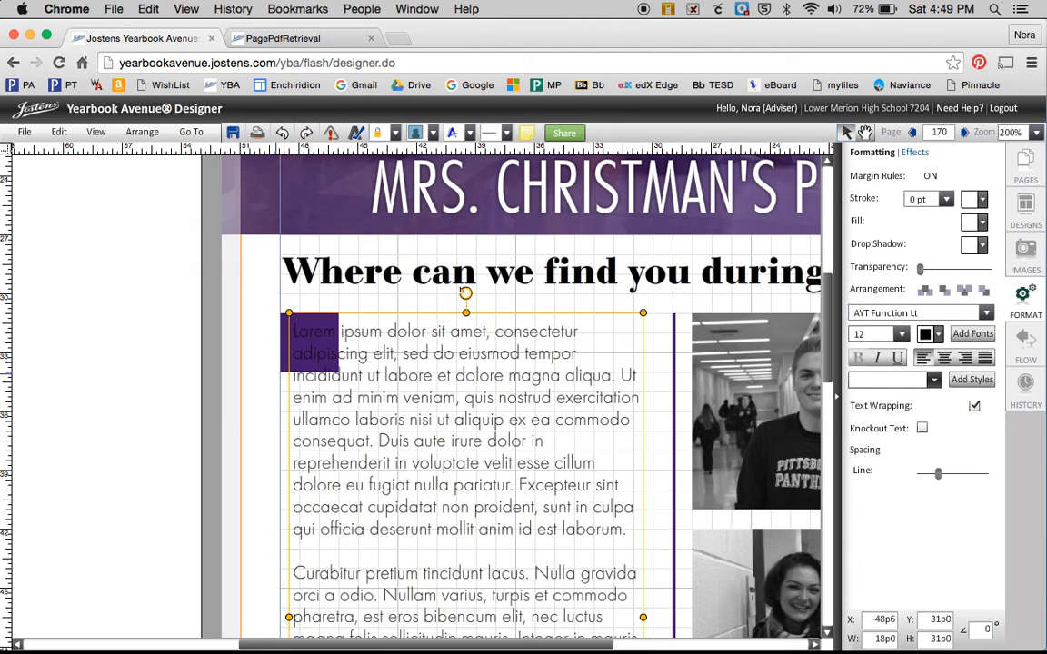
pyautogui.click(285, 355)
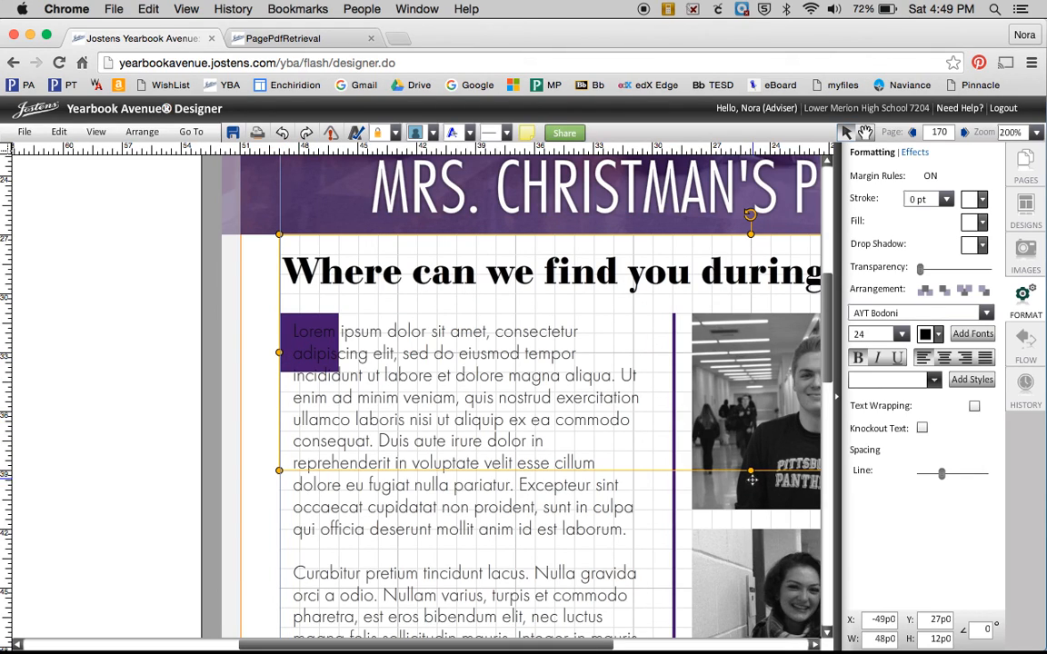
pyautogui.moveTo(750, 470); pyautogui.dragTo(750, 304)
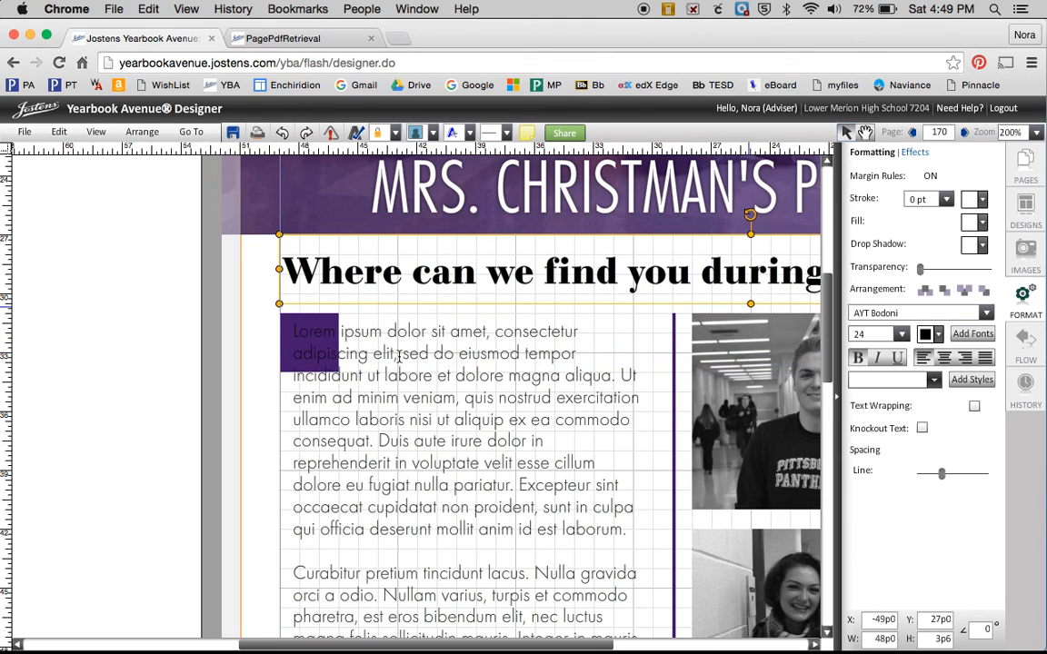
# Set the purple square to wrap the body text beside it and return the body text box to X -49p0.
pyautogui.click(286, 350)
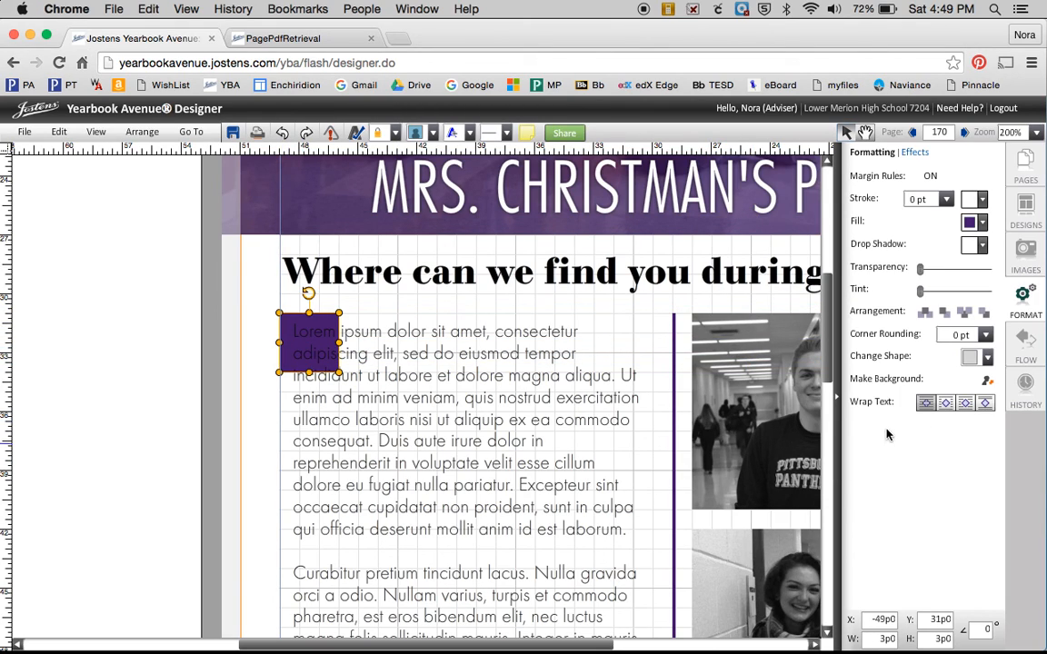
pyautogui.click(918, 154)
pyautogui.click(873, 153)
pyautogui.click(966, 405)
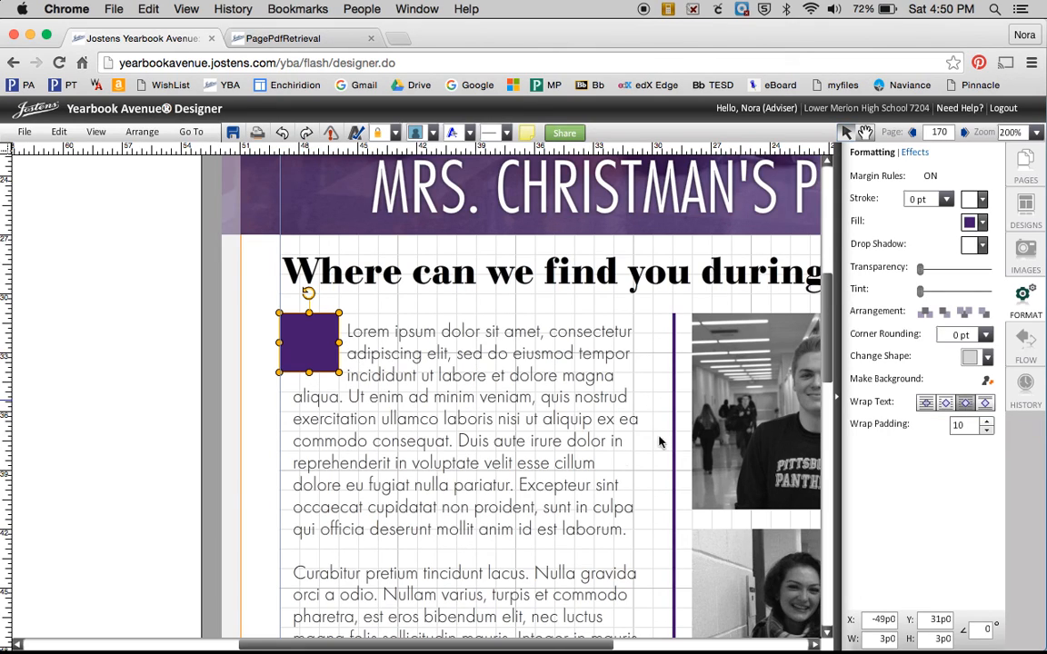
pyautogui.click(333, 491)
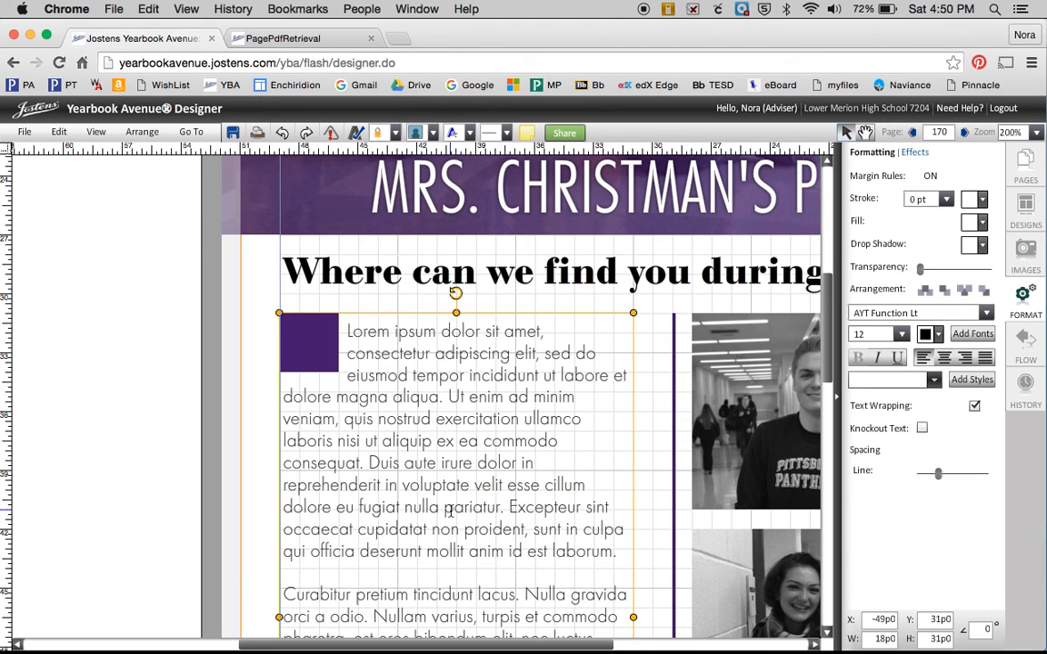
# Set the page number to AYT Bodoni Black and move it into the lower-left corner of the page margins.
pyautogui.moveTo(828, 301); pyautogui.dragTo(828, 404)
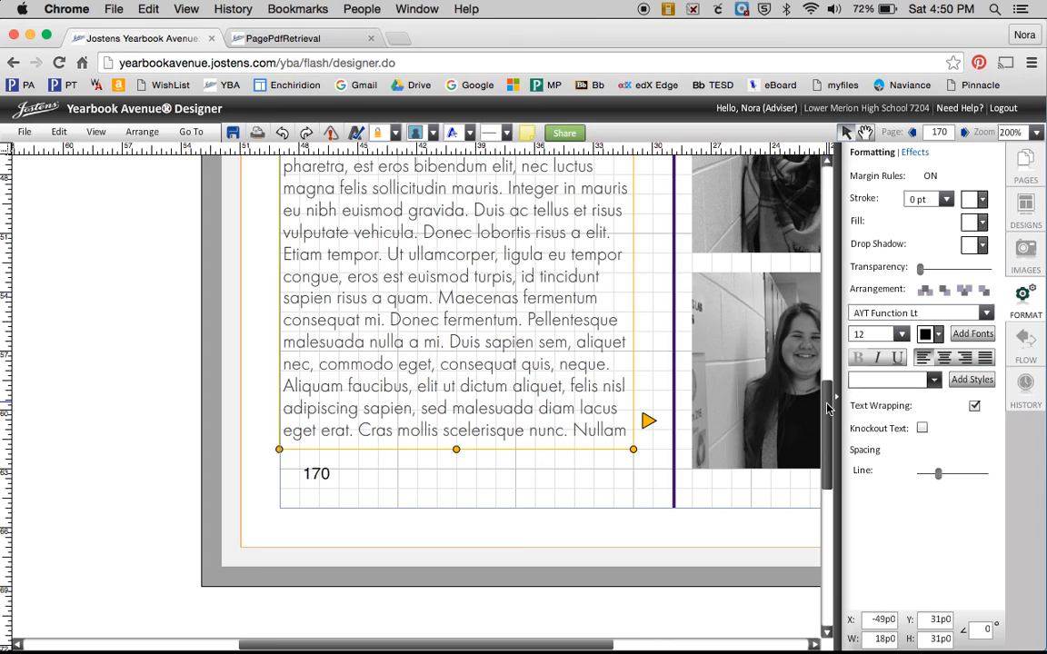
pyautogui.click(324, 470)
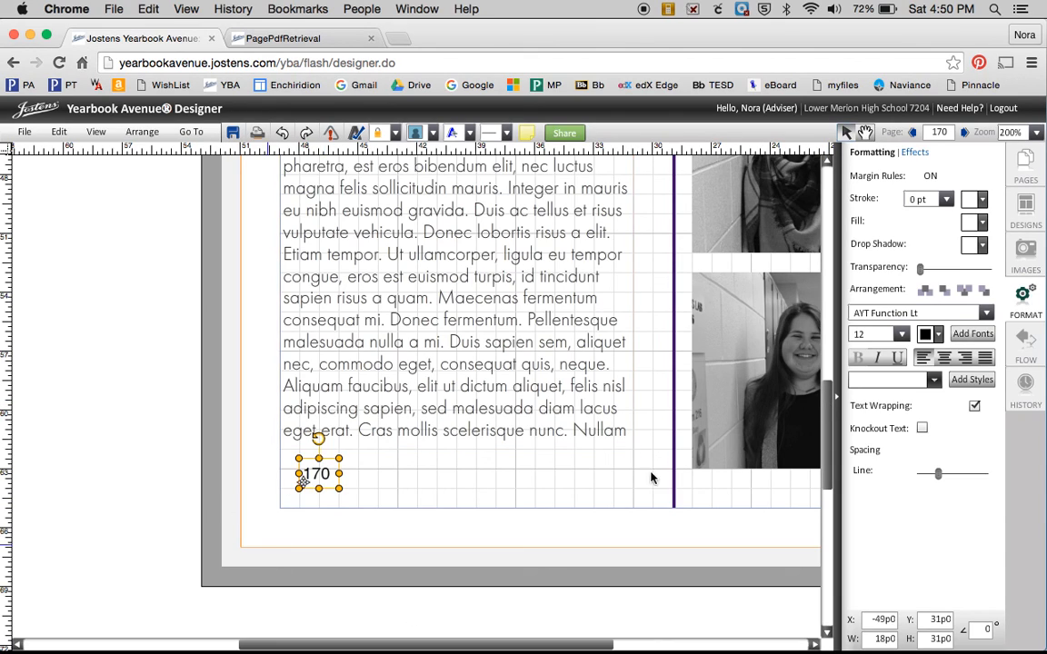
pyautogui.click(988, 313)
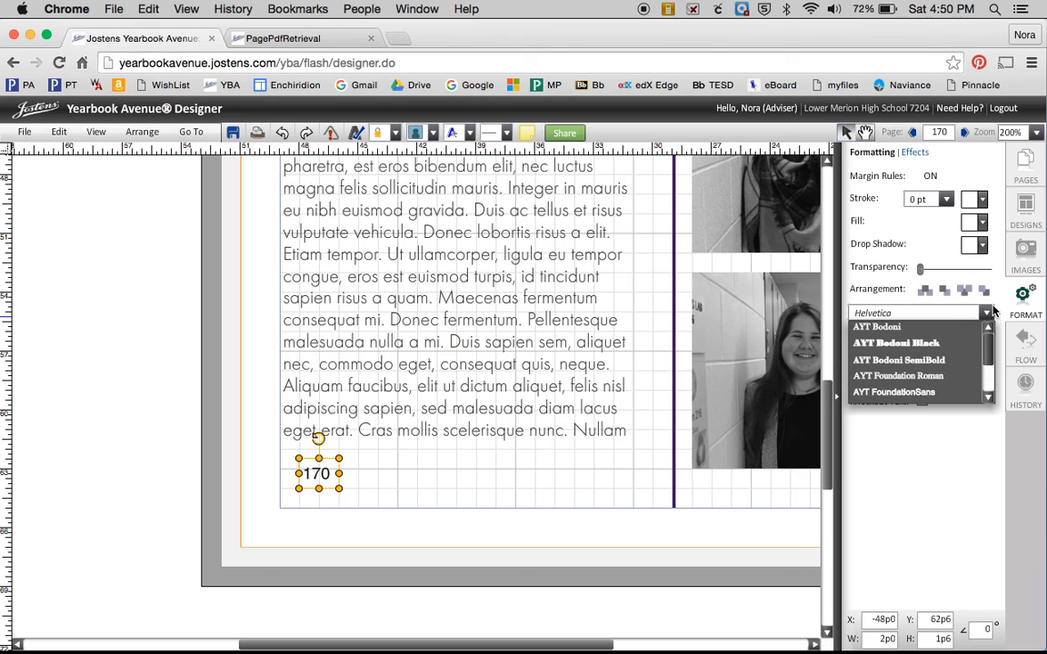
pyautogui.click(895, 343)
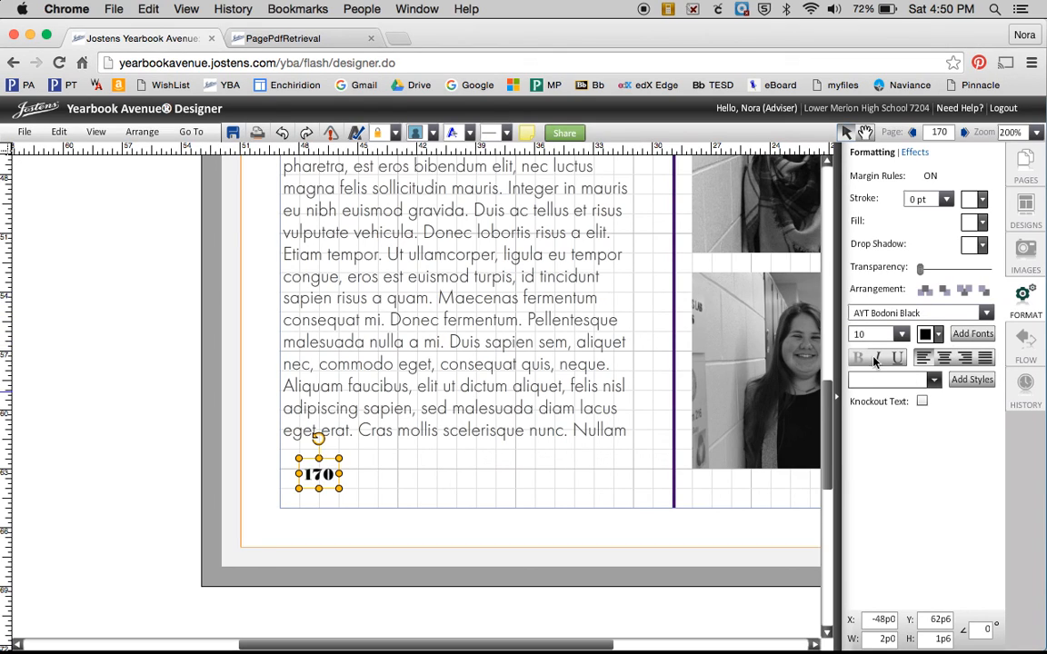
pyautogui.moveTo(333, 466)
pyautogui.mouseDown()
pyautogui.moveTo(335, 476)
pyautogui.moveTo(323, 470)
pyautogui.mouseUp()
pyautogui.click(402, 486)
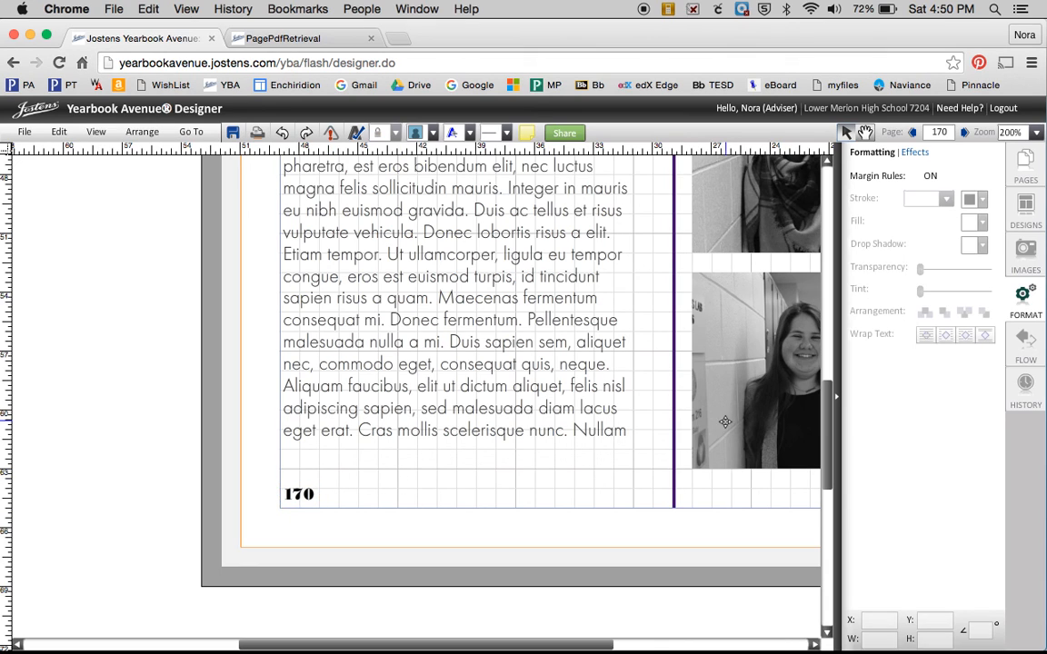
# Add a text box over the purple square, replace its placeholder text with "F" and lower its top edge to Y 31p6.
pyautogui.moveTo(825, 454); pyautogui.dragTo(826, 353)
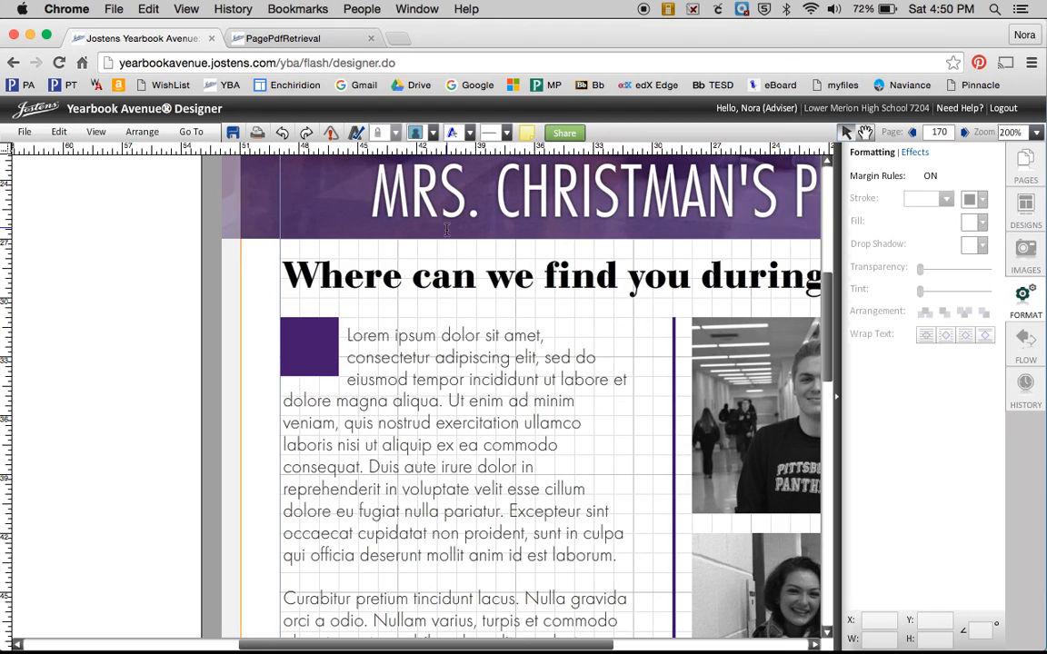
pyautogui.click(451, 132)
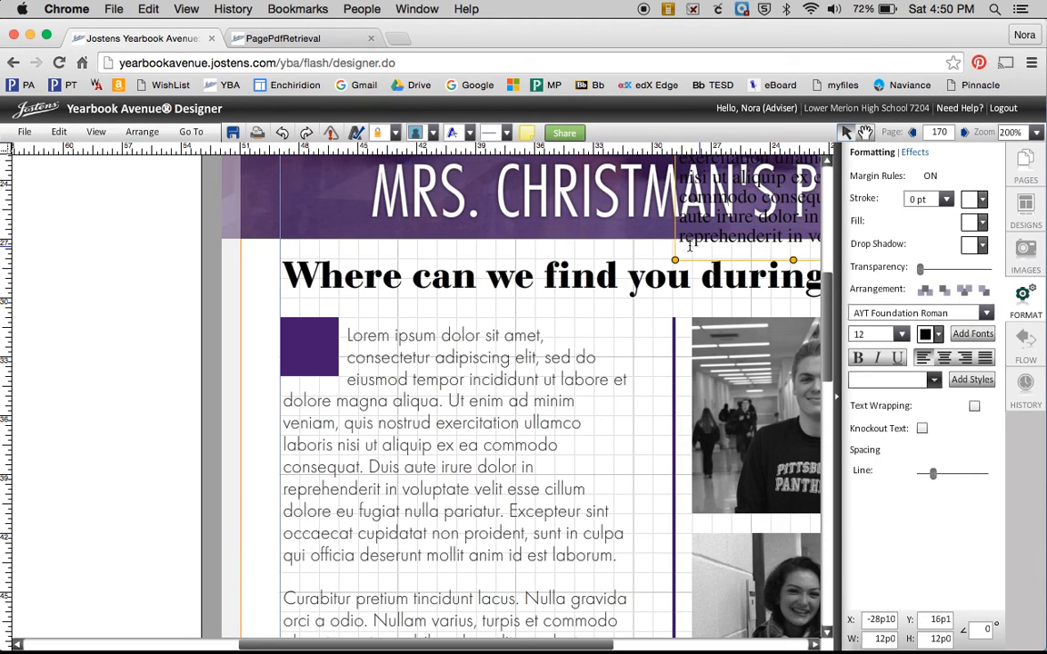
pyautogui.moveTo(693, 246); pyautogui.dragTo(319, 508)
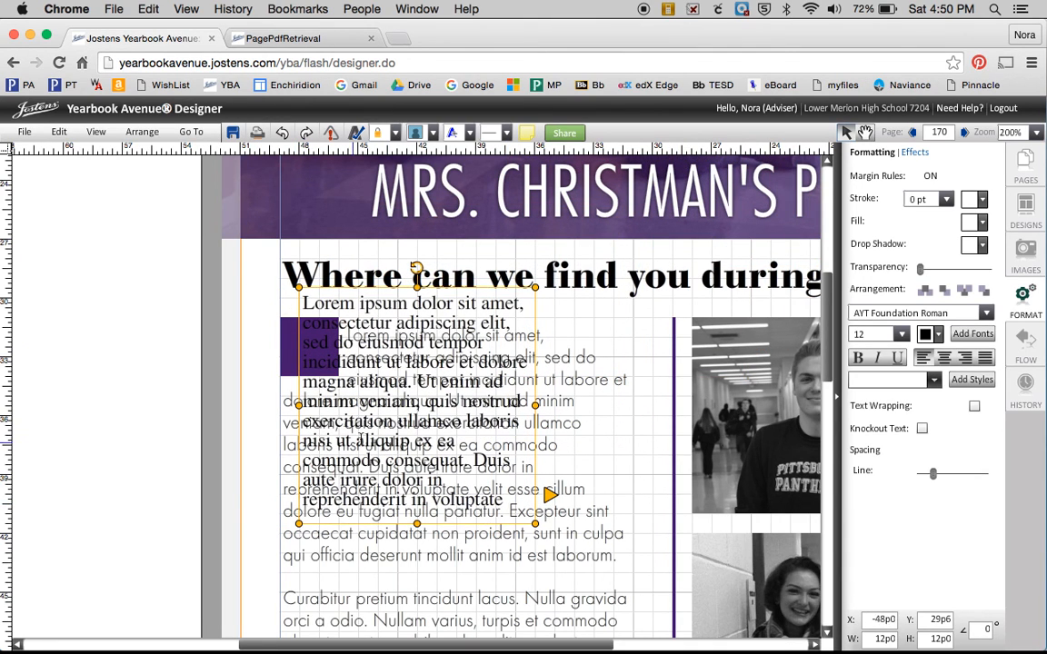
pyautogui.press('super+a')
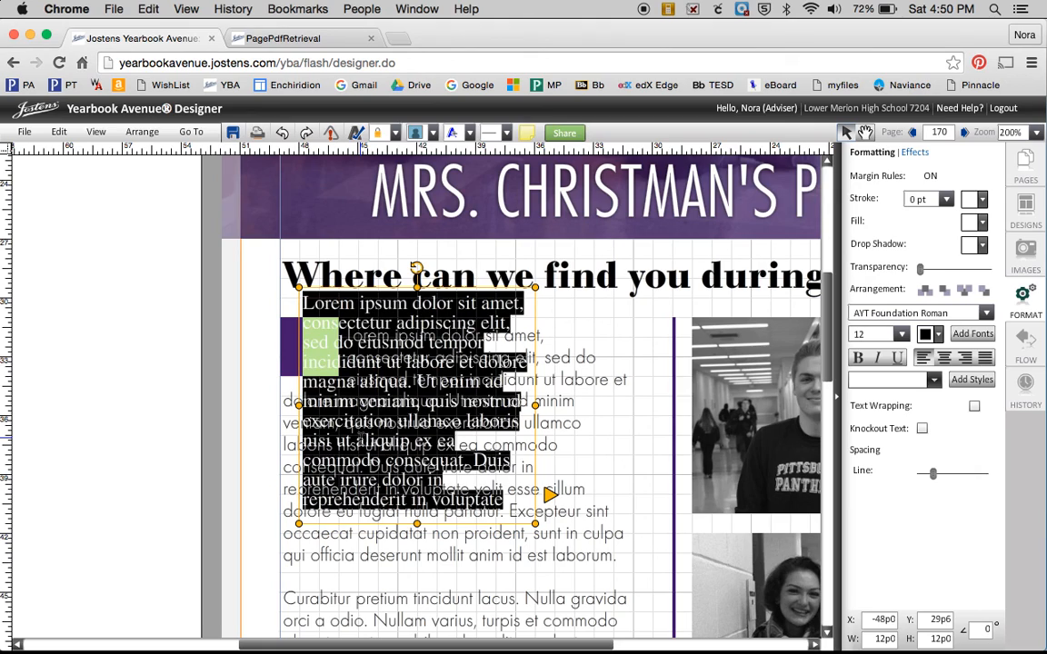
pyautogui.write('F')
pyautogui.moveTo(416, 287); pyautogui.dragTo(411, 322)
# Format the letter F in white AYT Function Lt Cd at size 50.
pyautogui.moveTo(315, 344); pyautogui.dragTo(300, 343)
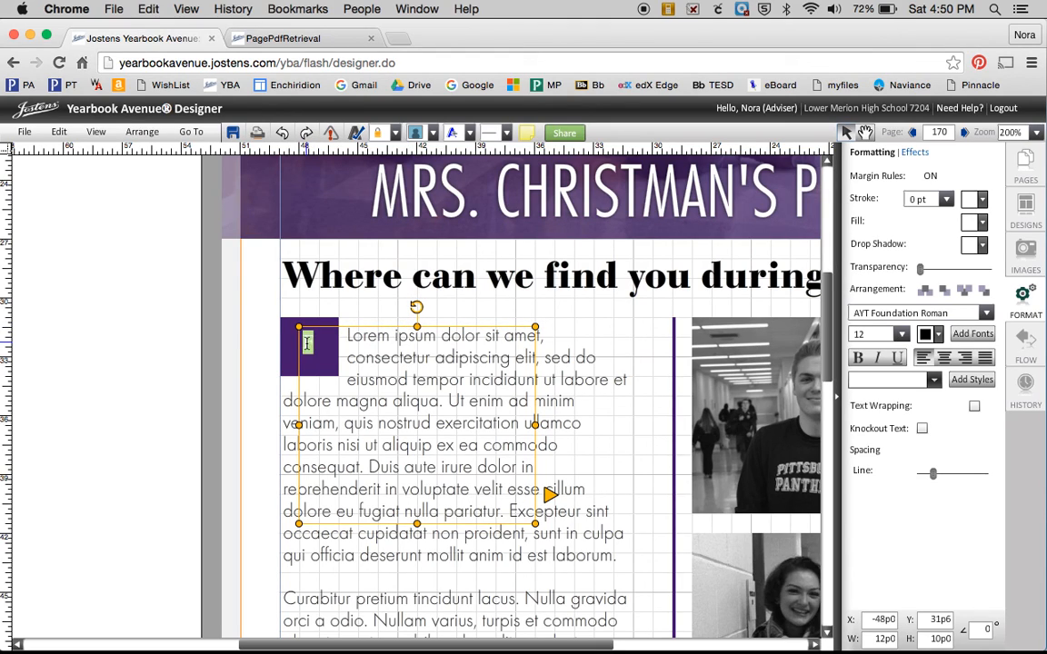
pyautogui.click(939, 335)
pyautogui.click(779, 211)
pyautogui.click(987, 314)
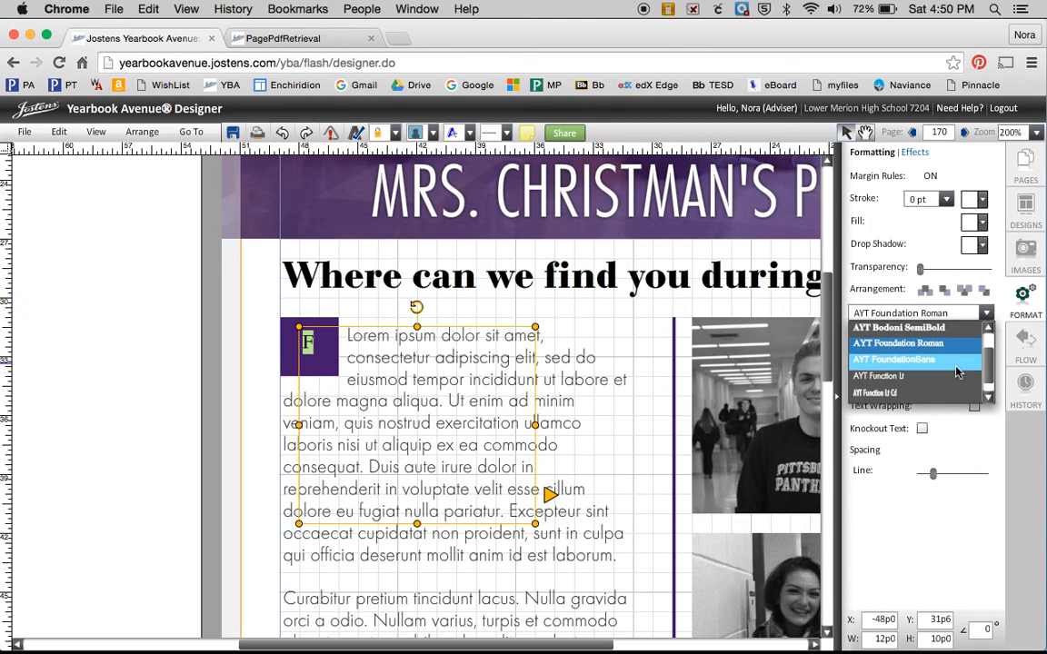
pyautogui.click(957, 376)
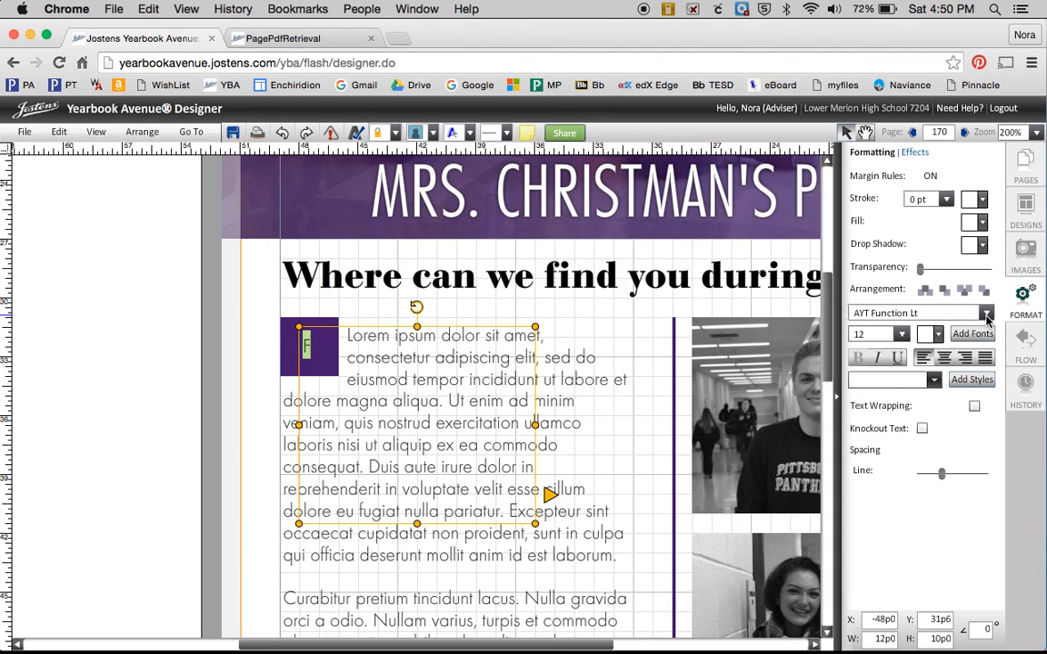
pyautogui.click(986, 312)
pyautogui.click(954, 376)
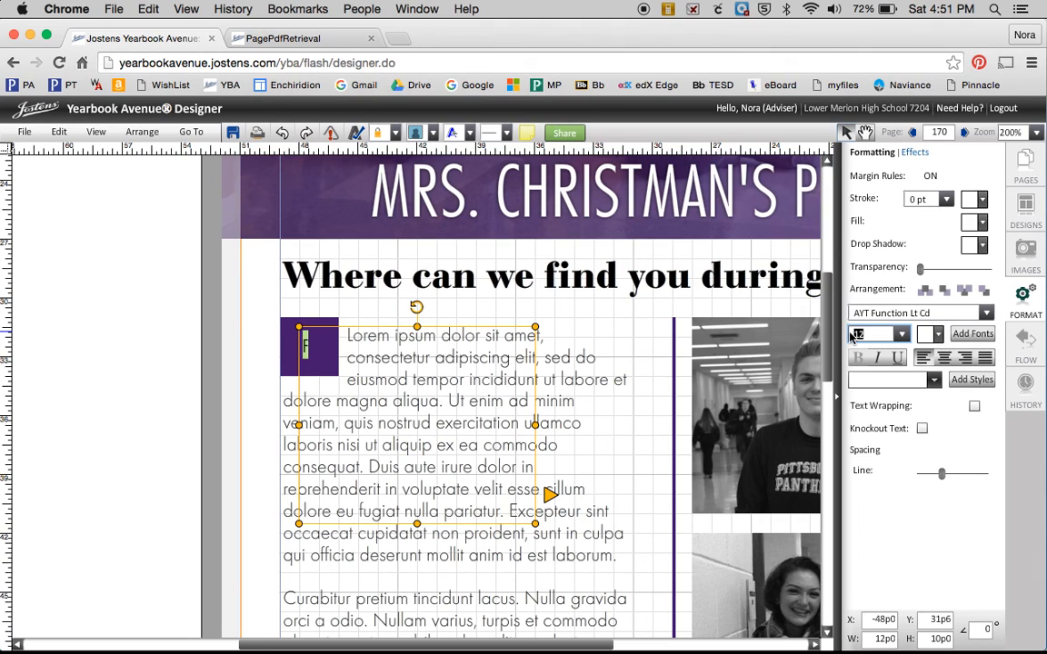
pyautogui.write('5')
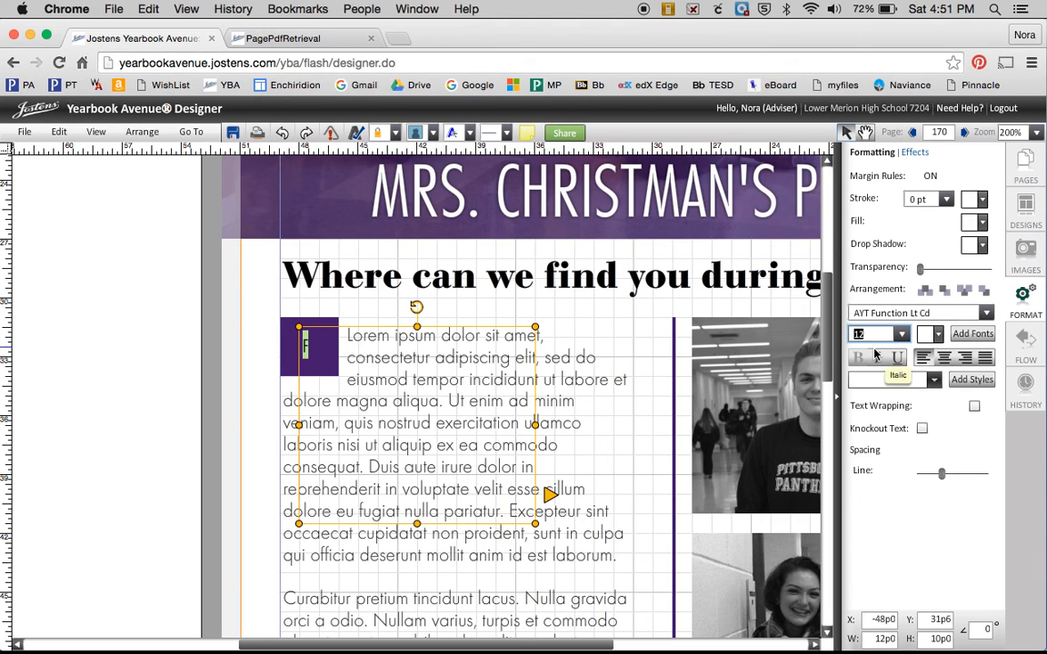
pyautogui.write('0')
pyautogui.press('Return')
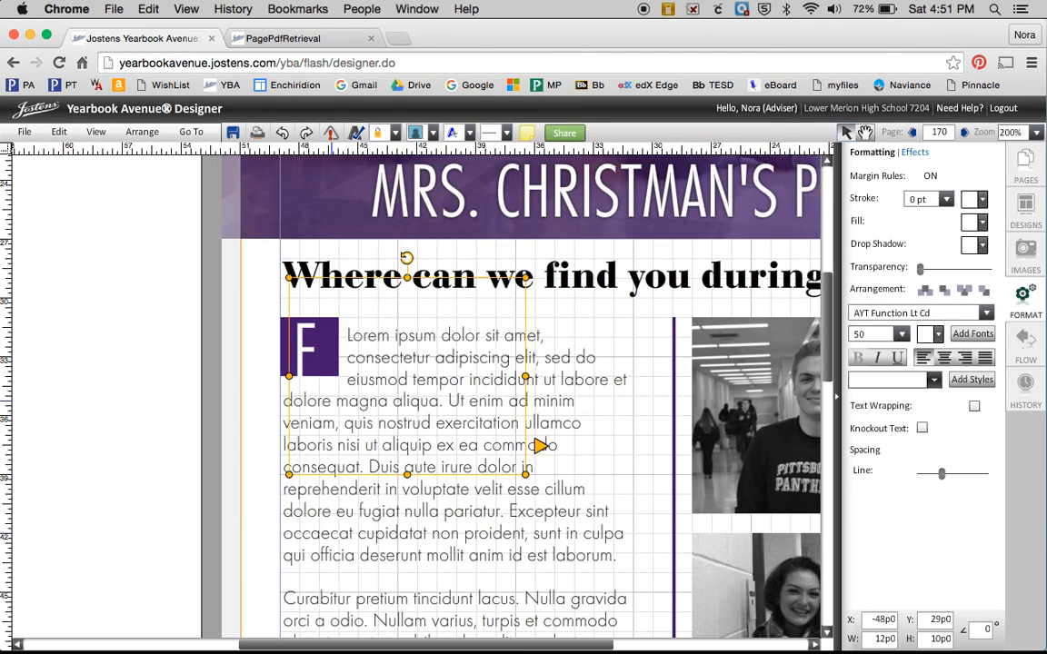
# Centre the letter F in the purple square with snapping off and narrow its text box to 2p2 wide.
pyautogui.press('Right')
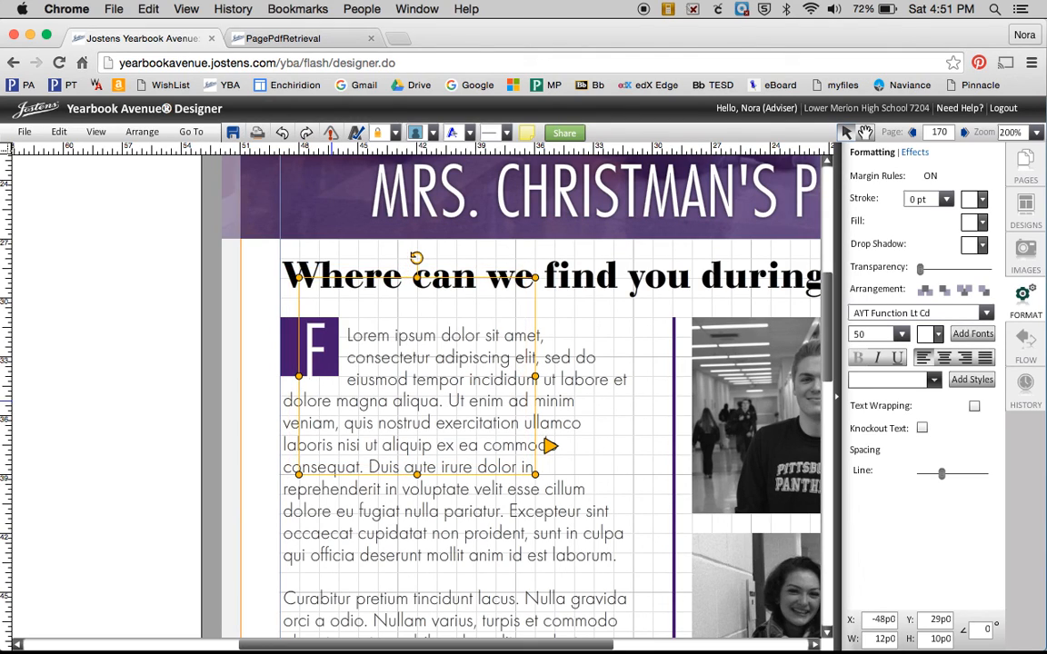
pyautogui.press('Left')
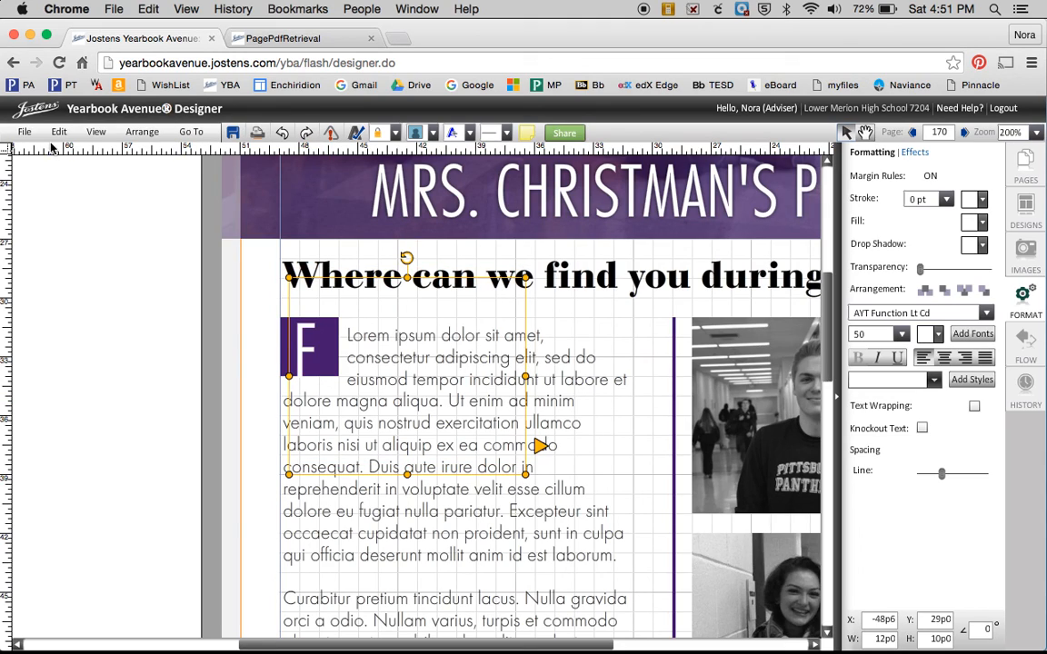
pyautogui.click(91, 132)
pyautogui.click(93, 224)
pyautogui.press('Right')
pyautogui.press('Up')
pyautogui.press('Up')
pyautogui.press('Up')
pyautogui.press('Right')
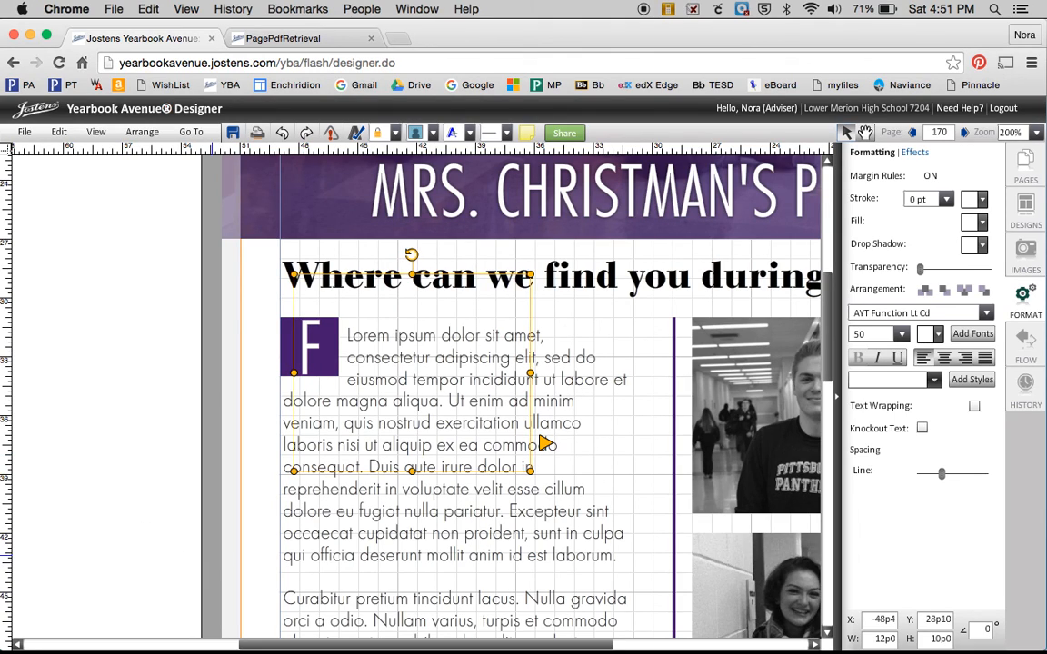
pyautogui.moveTo(531, 373); pyautogui.dragTo(337, 373)
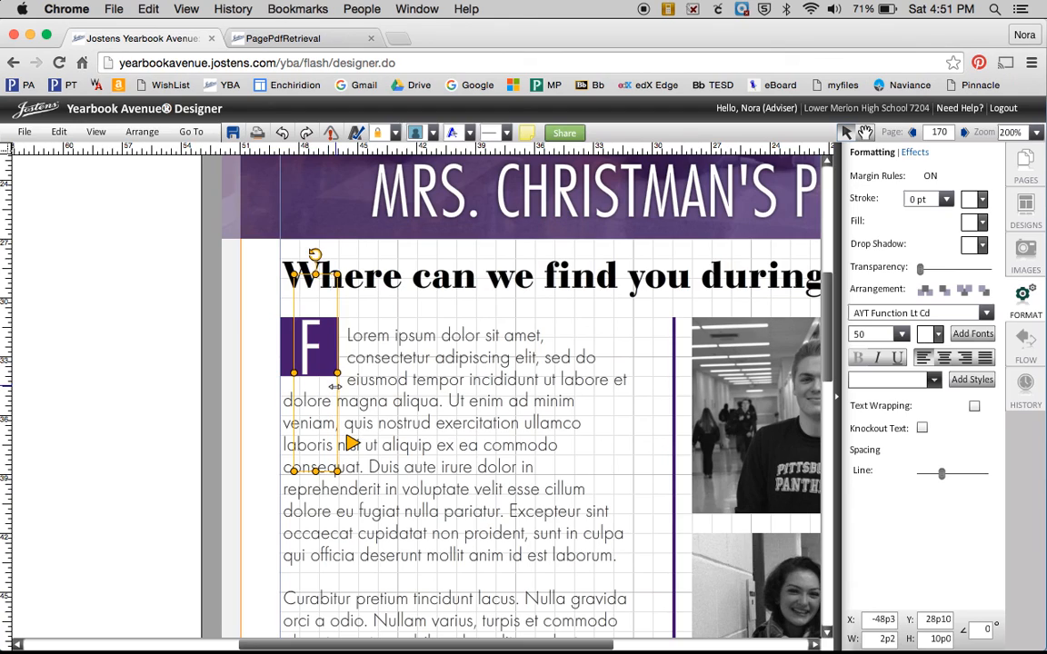
# Replace the opening words "Lorem ipsum" of the body text with "or the first time this year".
pyautogui.click(415, 456)
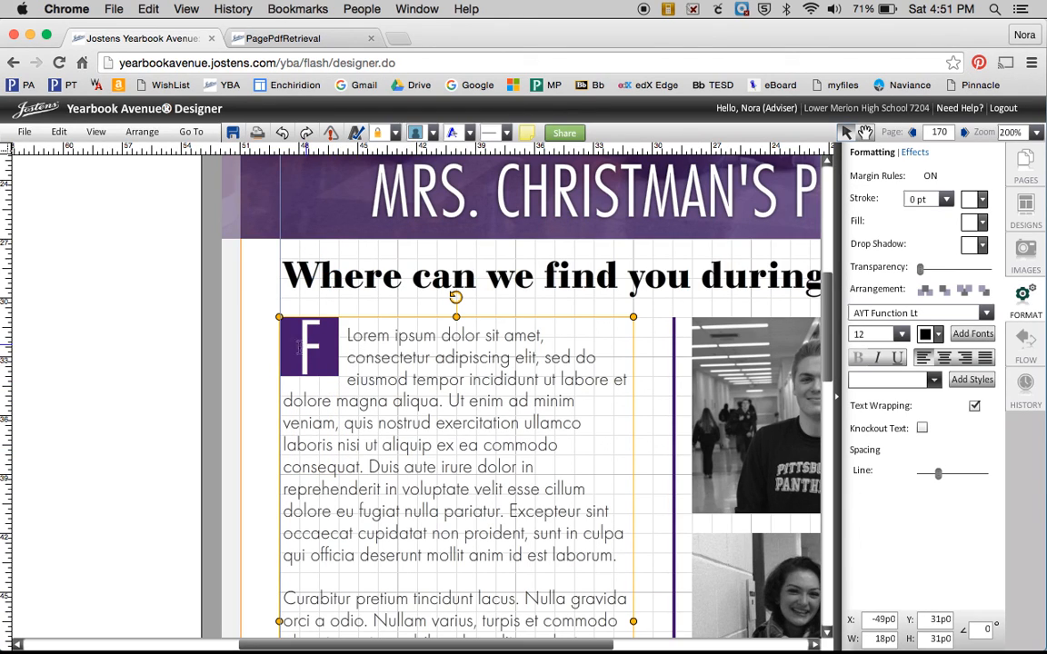
pyautogui.doubleClick(381, 338)
pyautogui.click(378, 336)
pyautogui.moveTo(436, 337); pyautogui.dragTo(345, 347)
pyautogui.write('or the first')
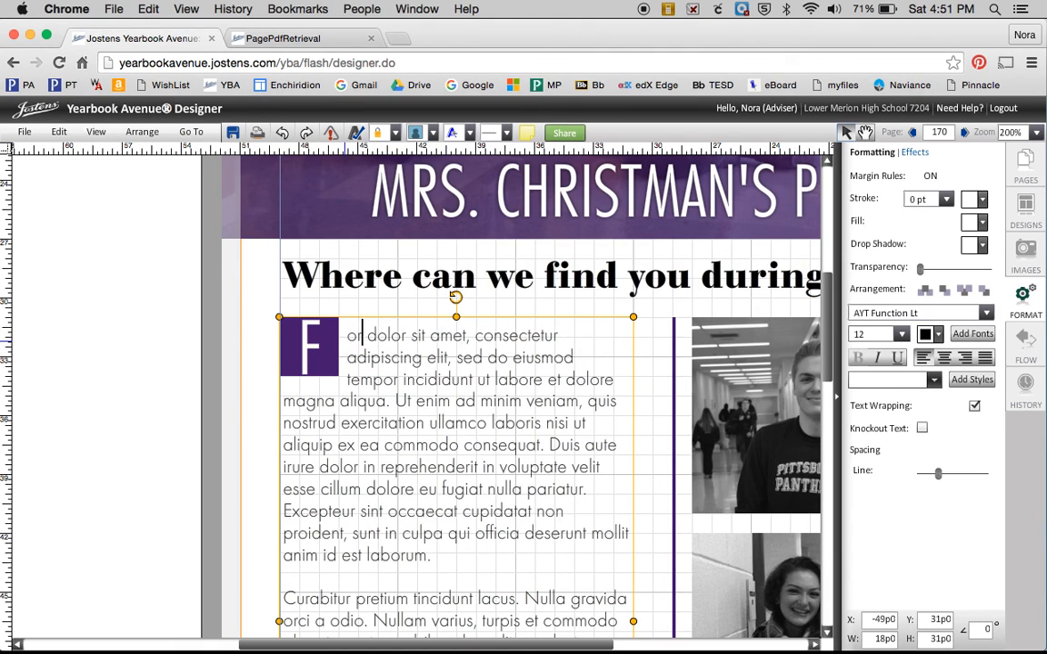
pyautogui.write(' time this year')
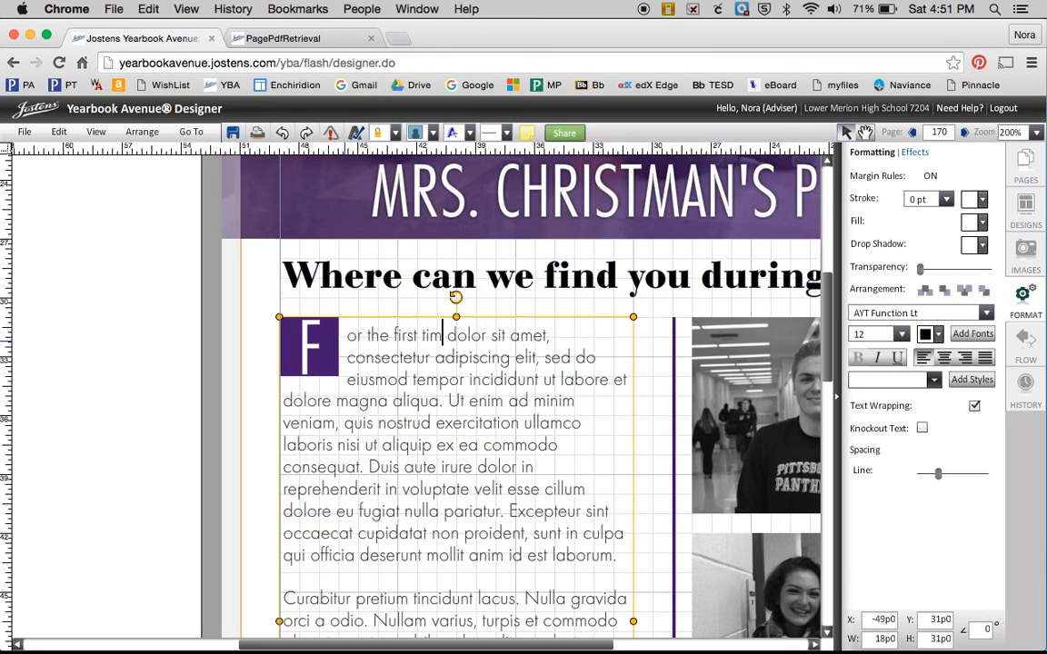
# Add a comma after "this year" in the body text and extend the text box's lower edge to a height of 33p6.
pyautogui.write(',')
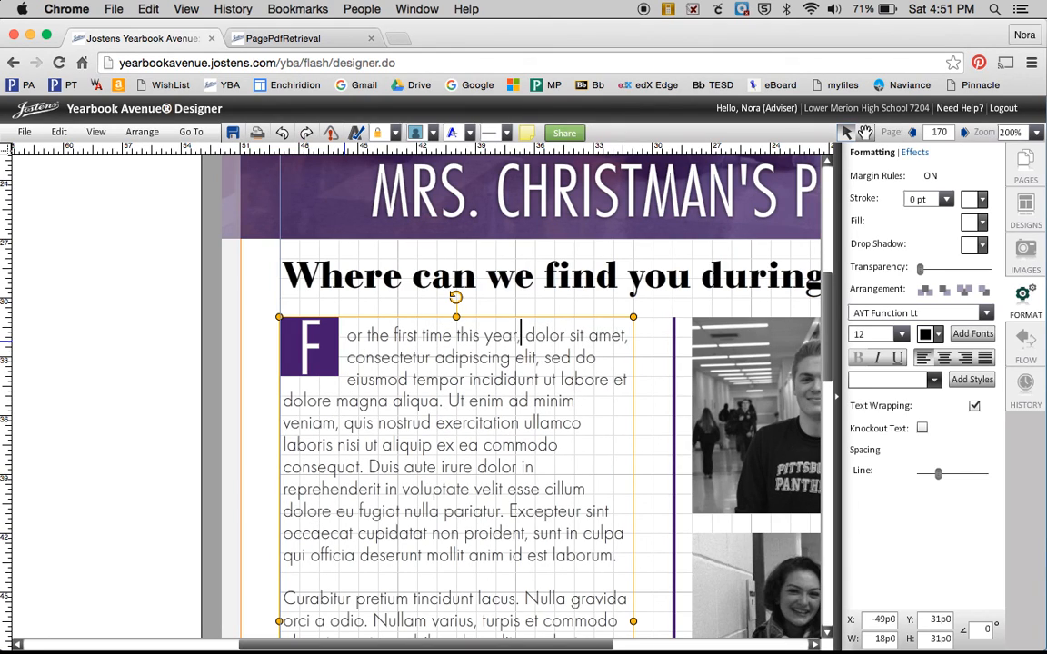
pyautogui.click(647, 467)
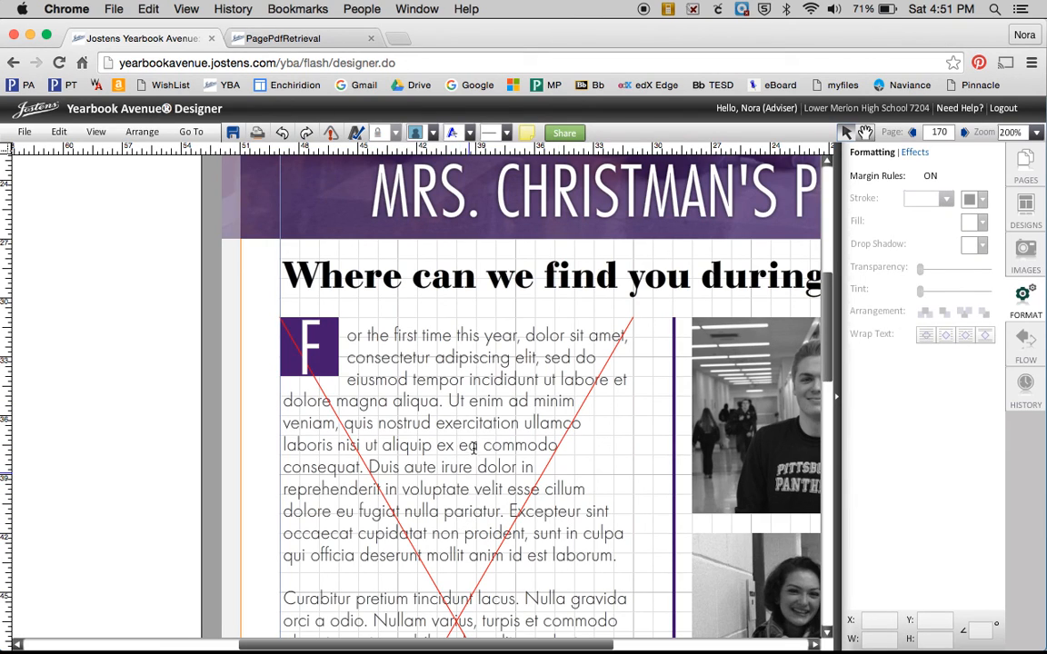
pyautogui.click(422, 437)
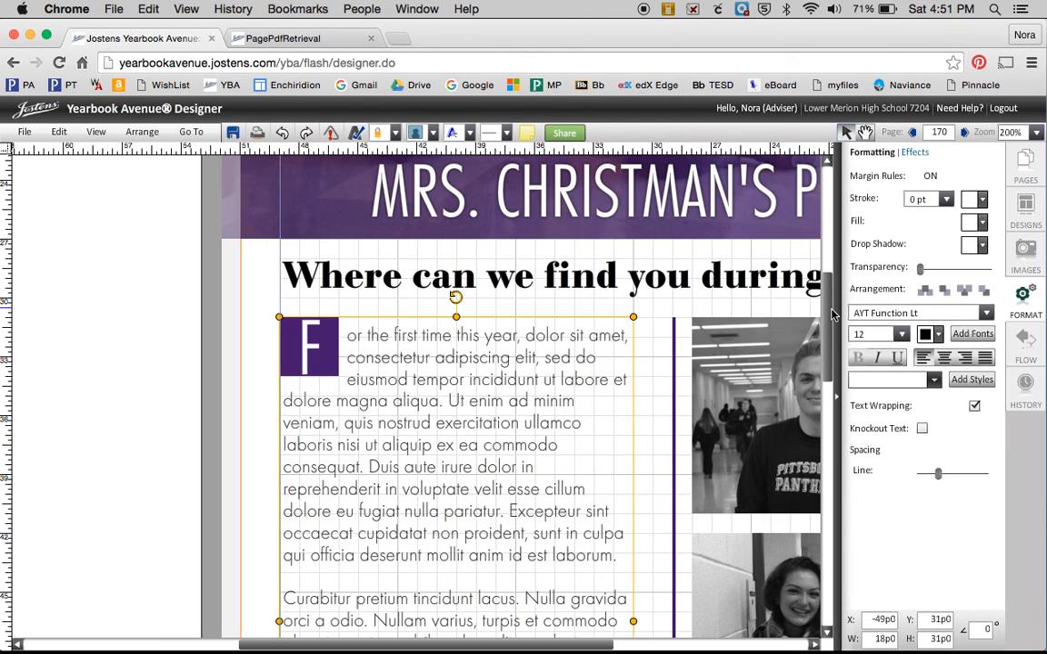
pyautogui.moveTo(829, 313); pyautogui.dragTo(829, 435)
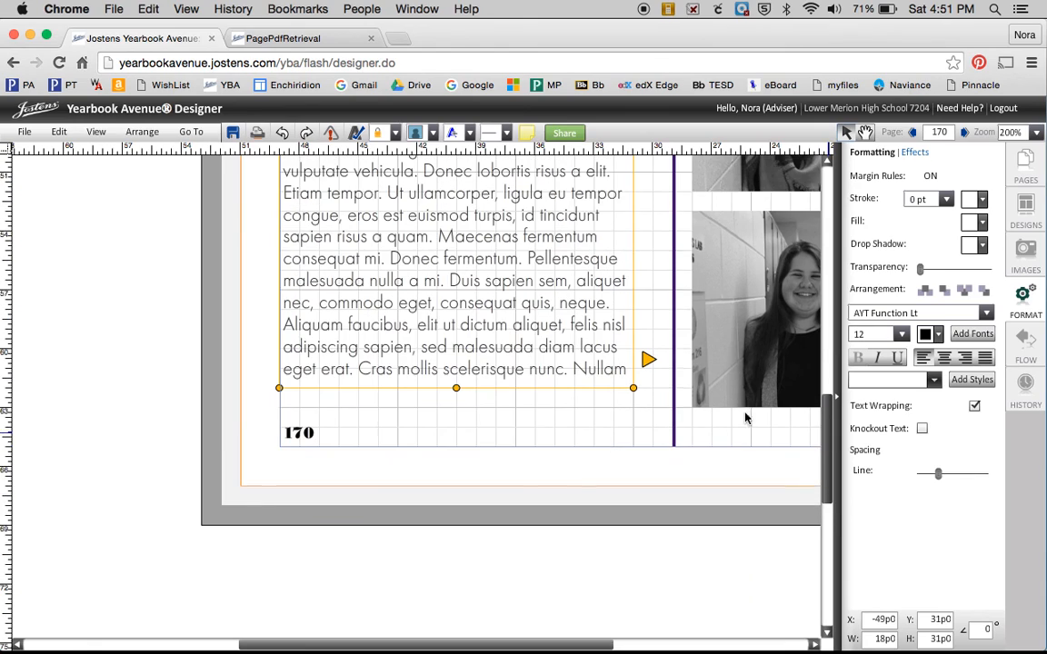
pyautogui.click(524, 265)
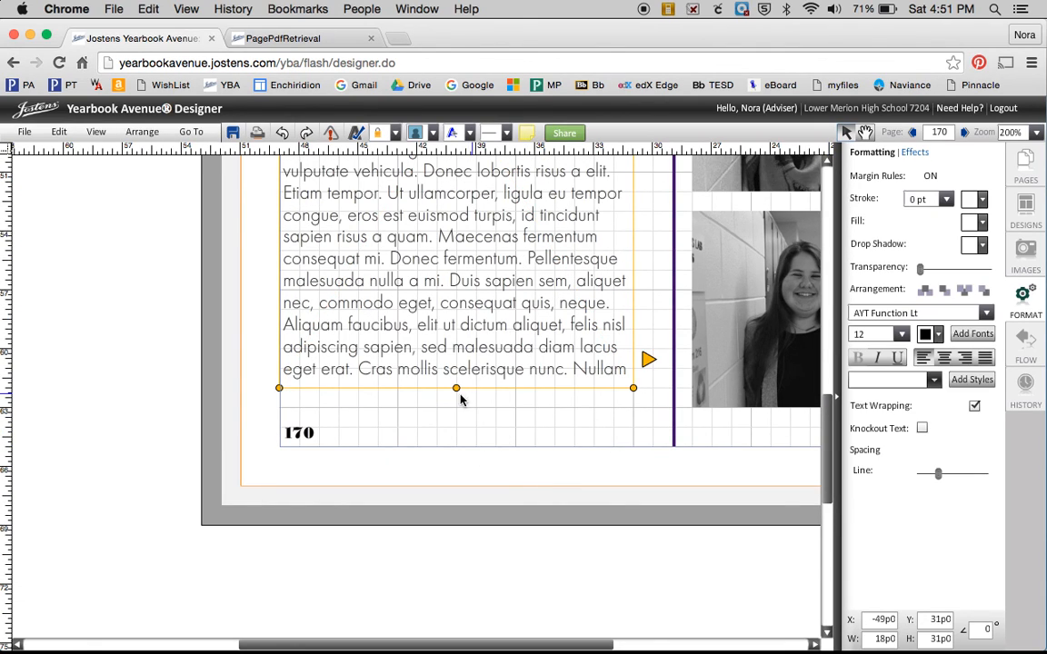
pyautogui.moveTo(456, 389); pyautogui.dragTo(456, 437)
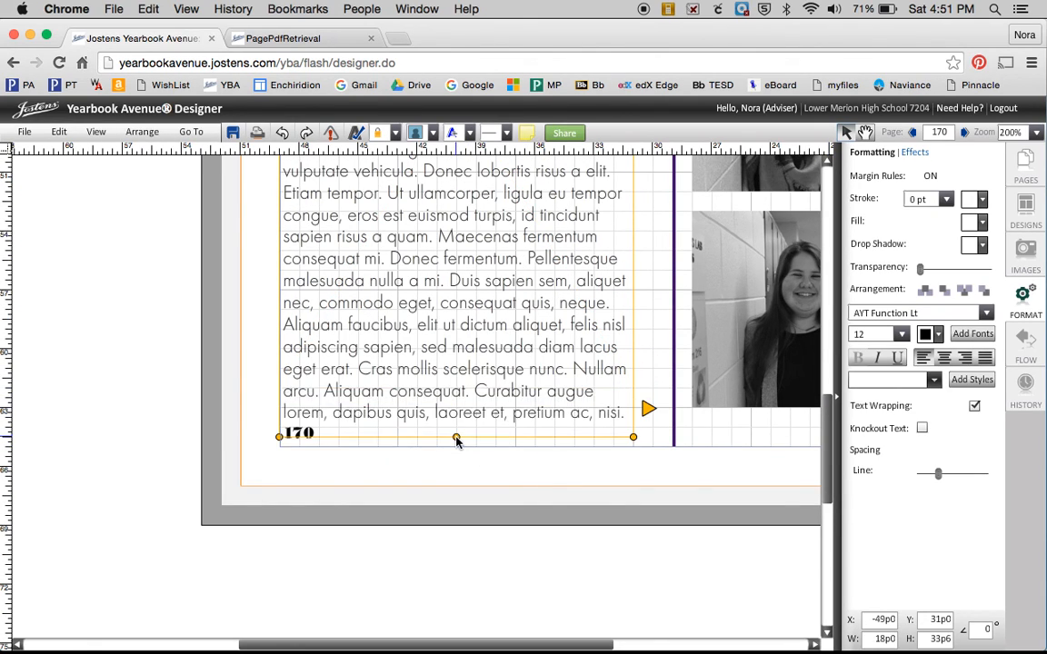
# Delete the body text that follows "Cras mollis scelerisque nunc. Nullam" at the end of the column and deselect the text box.
pyautogui.moveTo(527, 391); pyautogui.dragTo(282, 390)
pyautogui.press('BackSpace')
pyautogui.press('BackSpace')
pyautogui.moveTo(387, 412); pyautogui.dragTo(283, 390)
pyautogui.press('BackSpace')
pyautogui.click(658, 377)
# Fit the whole page in view to check the finished body text and drop cap in the layout.
pyautogui.moveTo(825, 459); pyautogui.dragTo(826, 309)
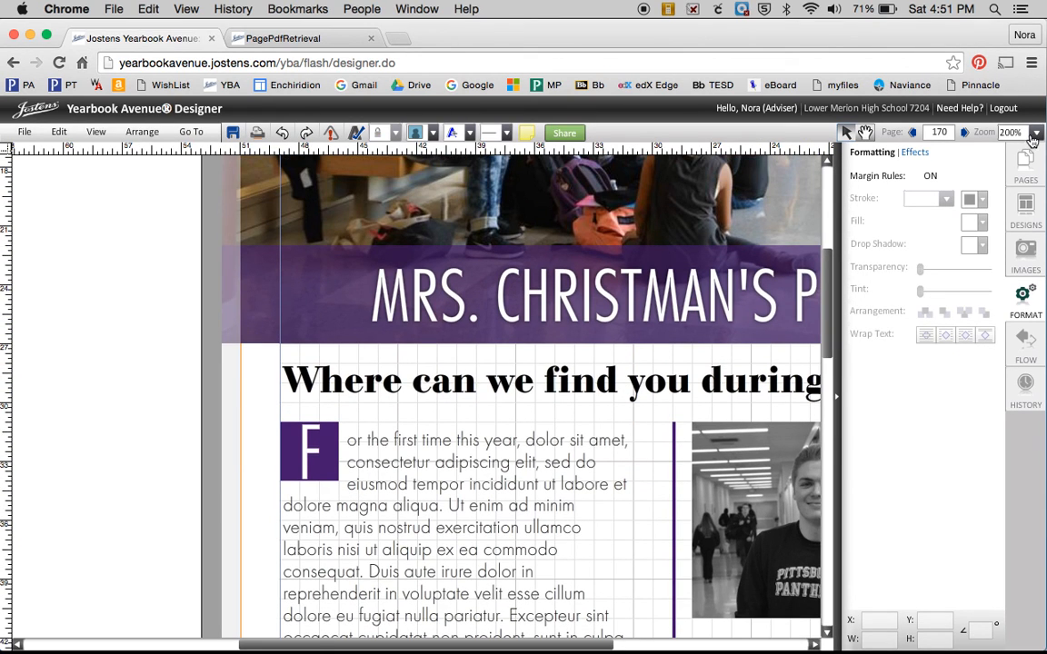
pyautogui.click(1035, 133)
pyautogui.click(1014, 146)
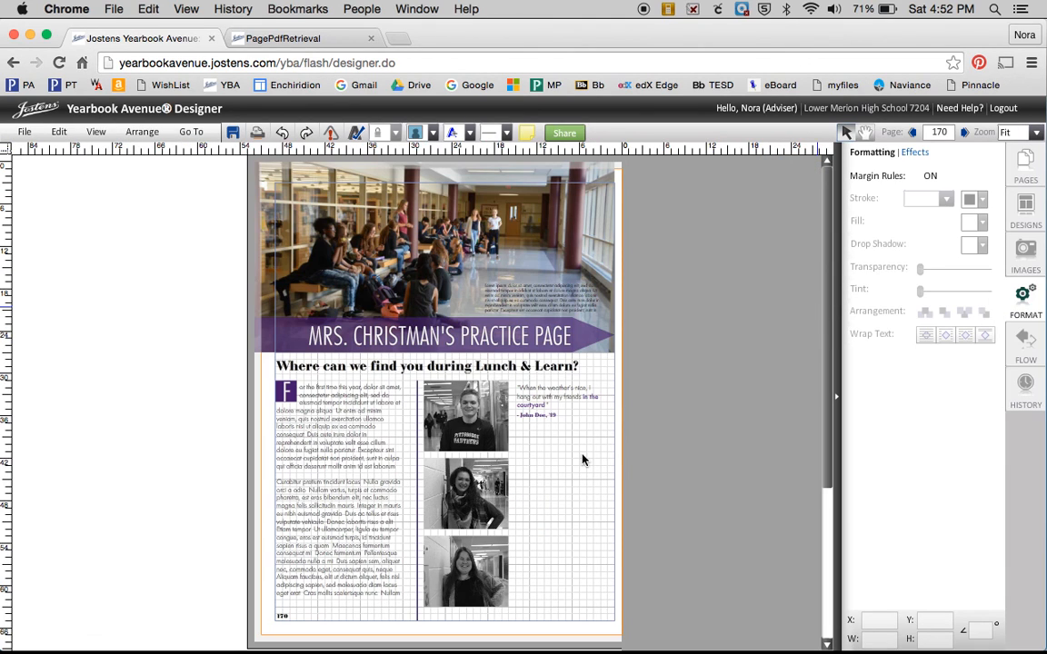